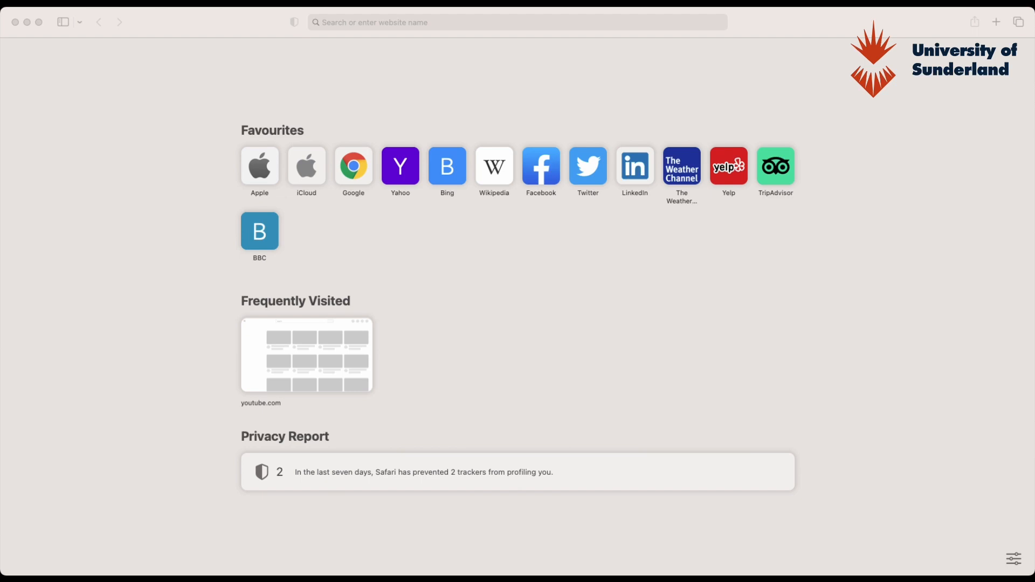
- Load mahara.sunderland.ac.uk from Safari's address bar
click(383, 23)
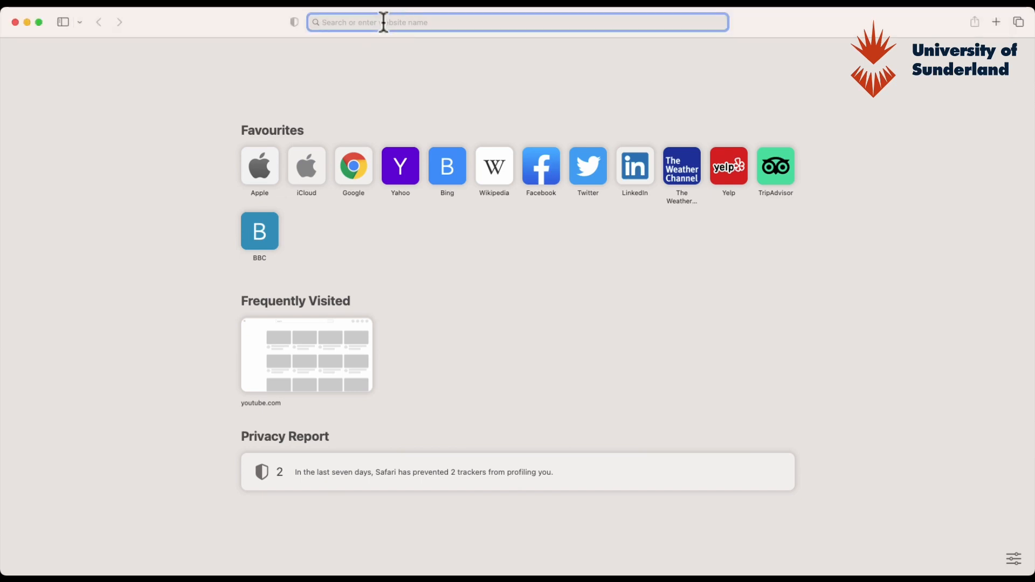
text(mahara.)
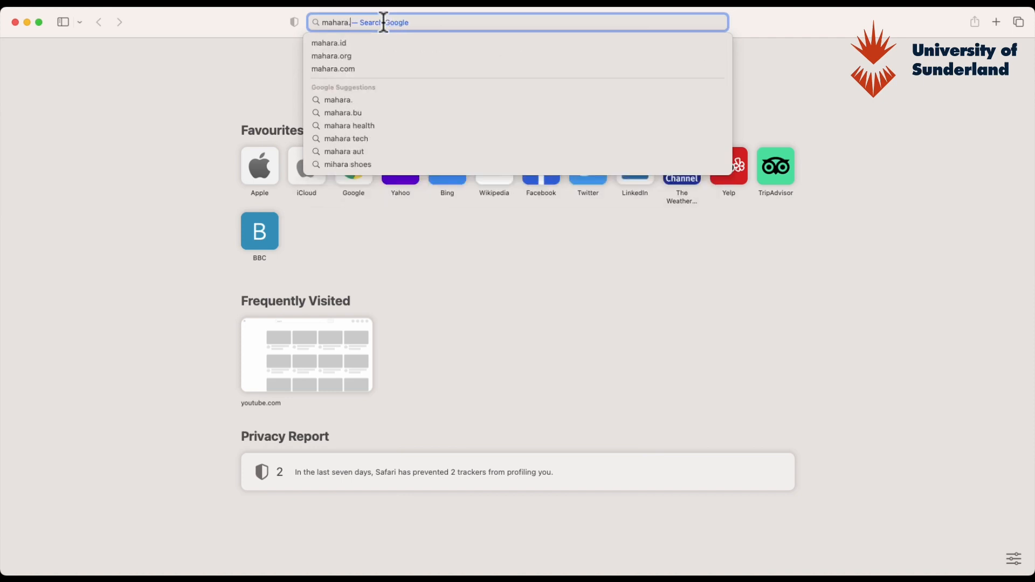
text(sunderla)
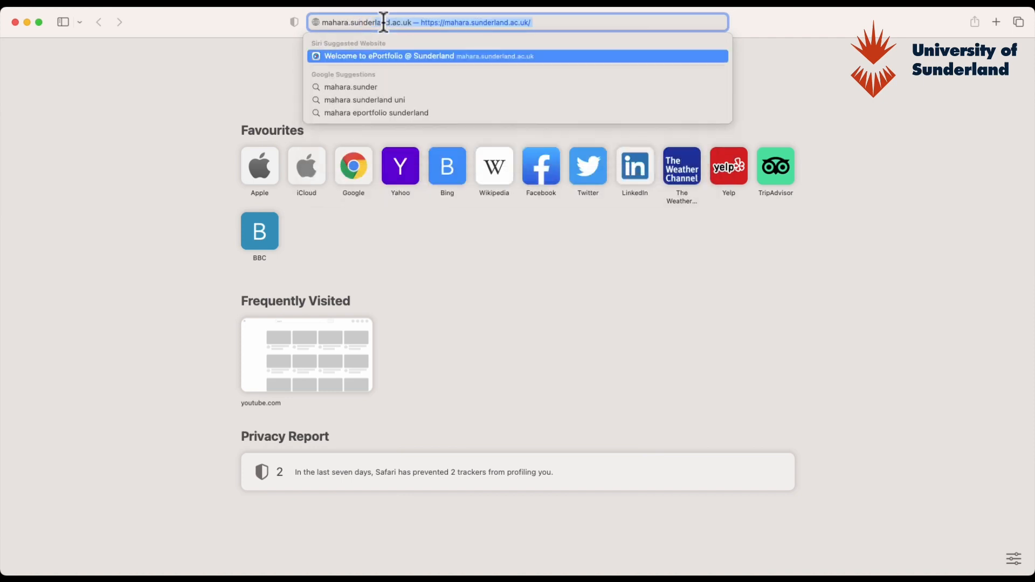
text(nd.ac.uk)
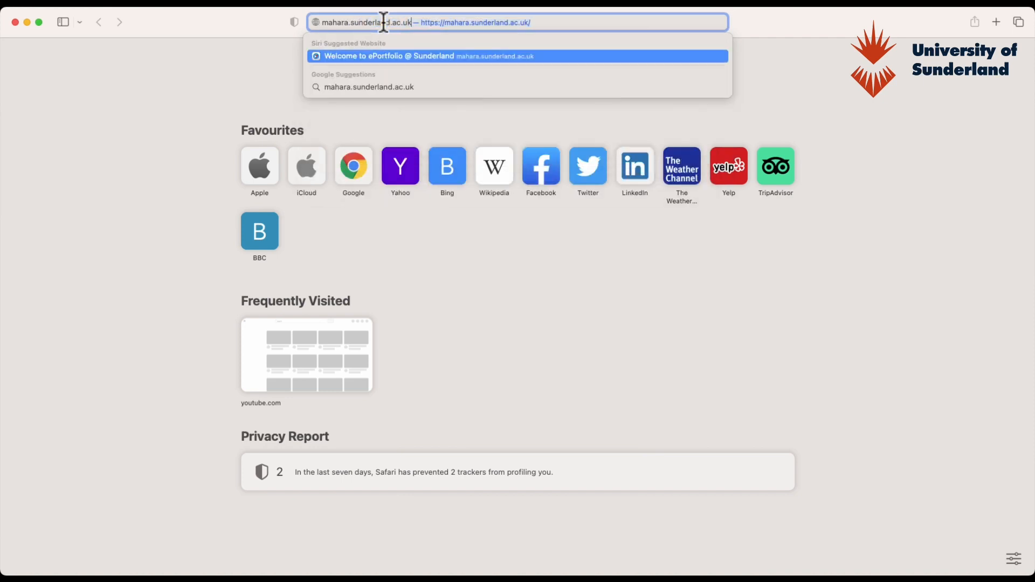
key(Return)
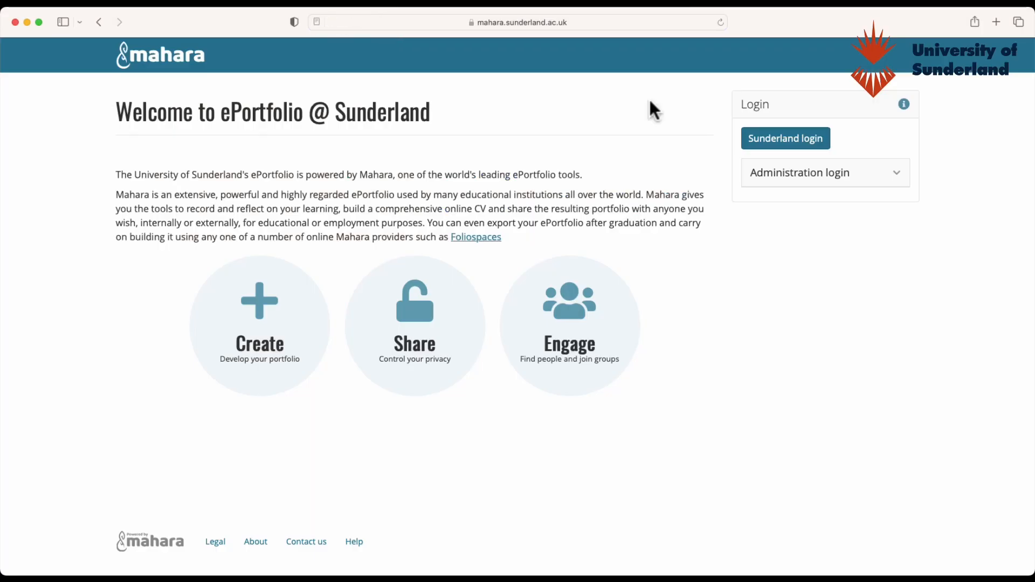
- Sign in through Sunderland login with another account, entering the university e-mail and password
click(781, 136)
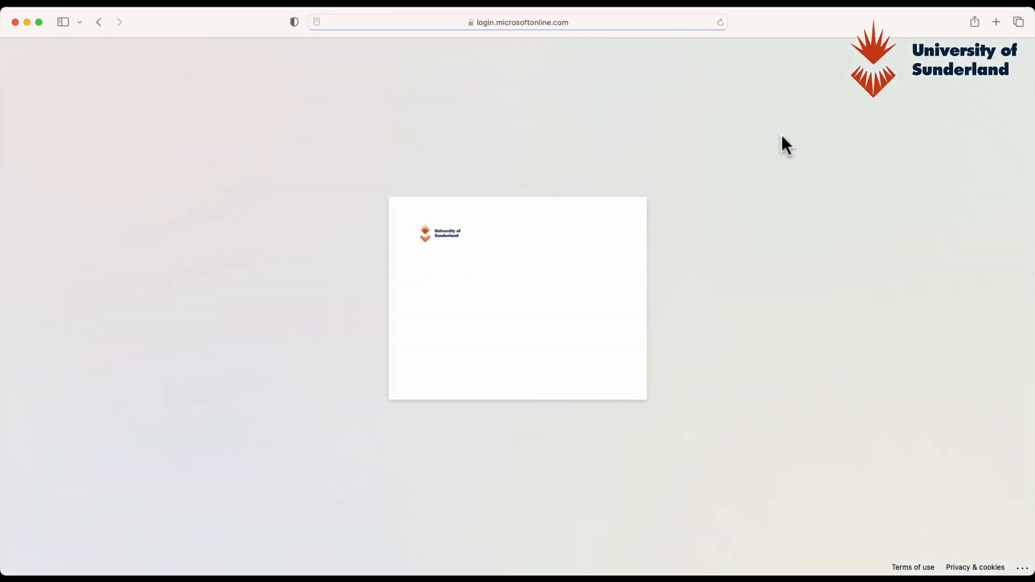
click(482, 341)
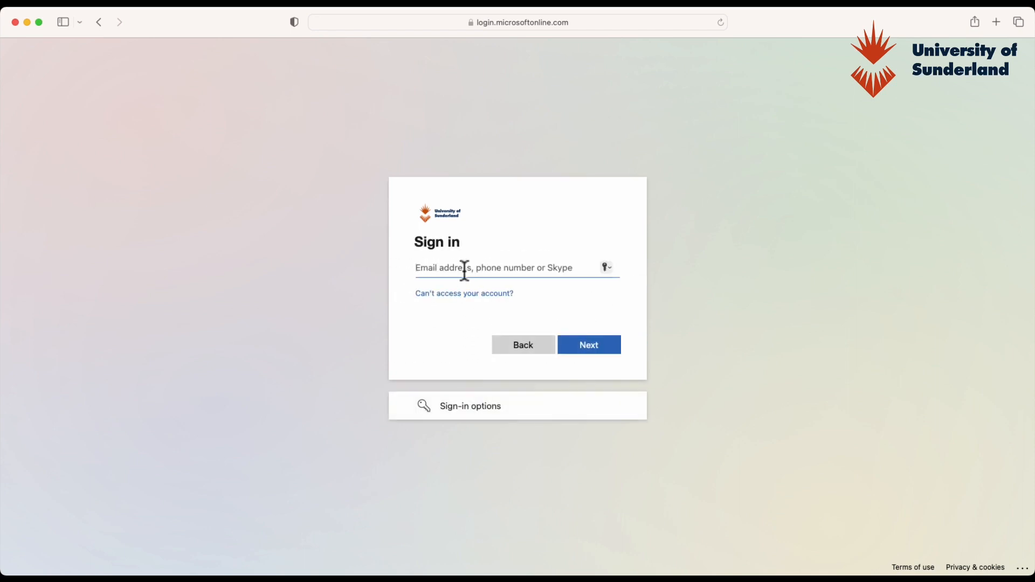
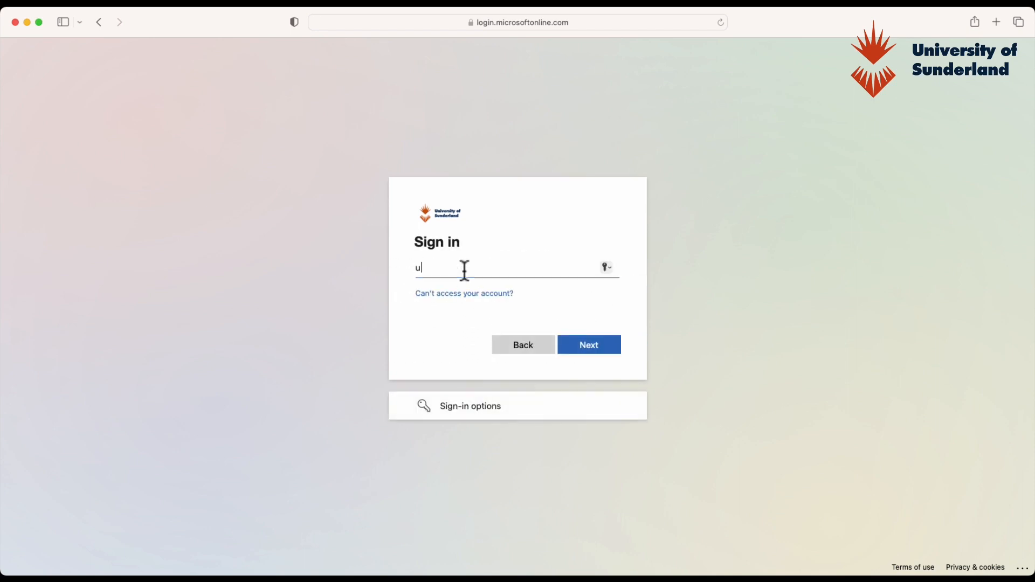
key(Return)
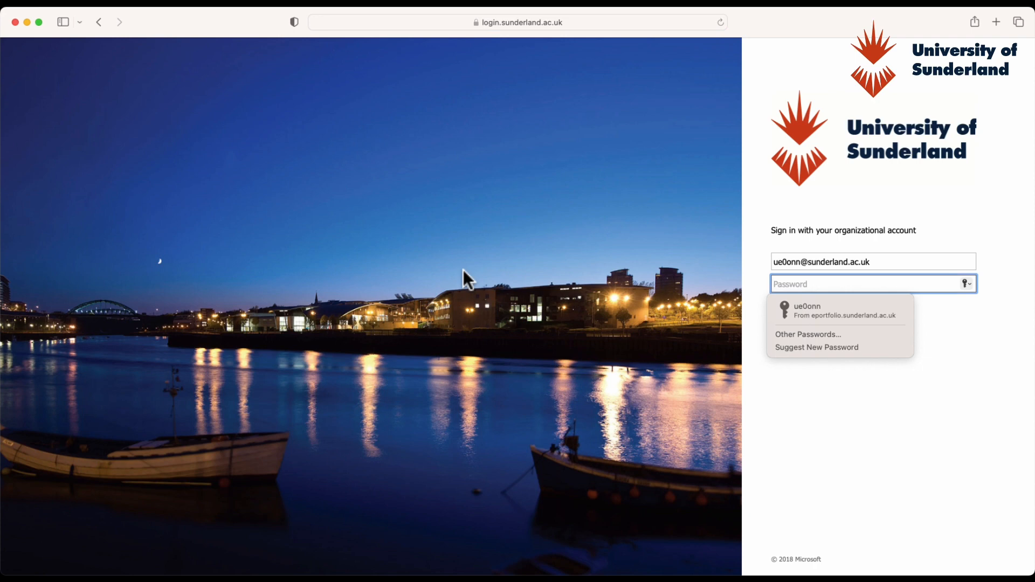
text(•••••••)
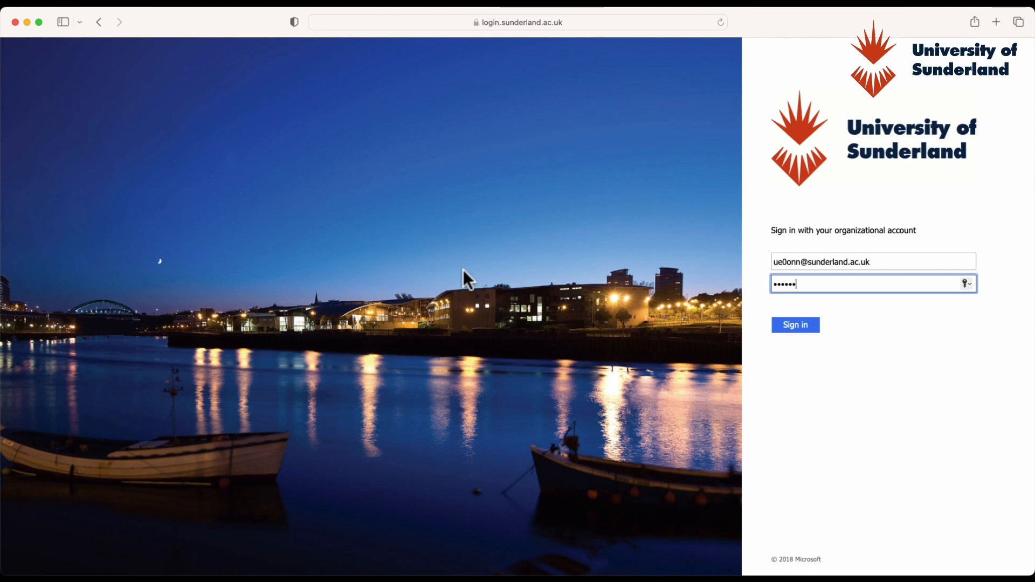
key(Return)
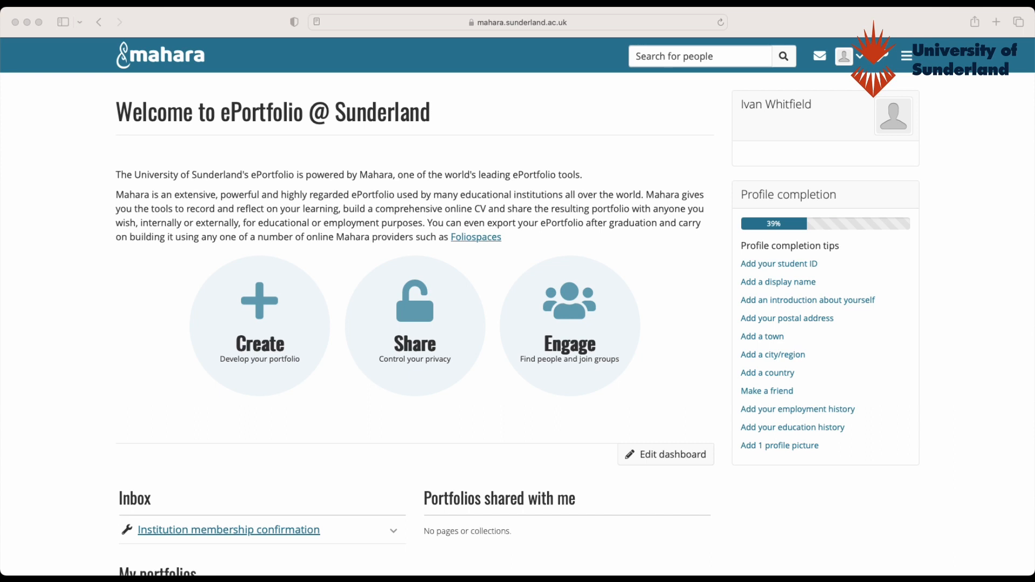
- Go to Share > Shared with me from the main navigation menu
scroll(575, 325, down, 3)
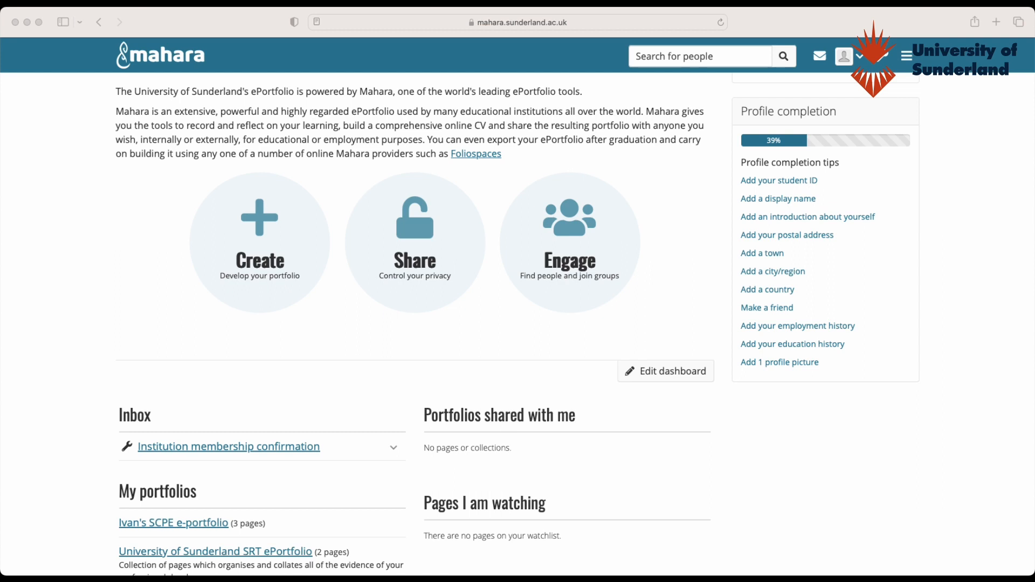
scroll(517, 323, up, 3)
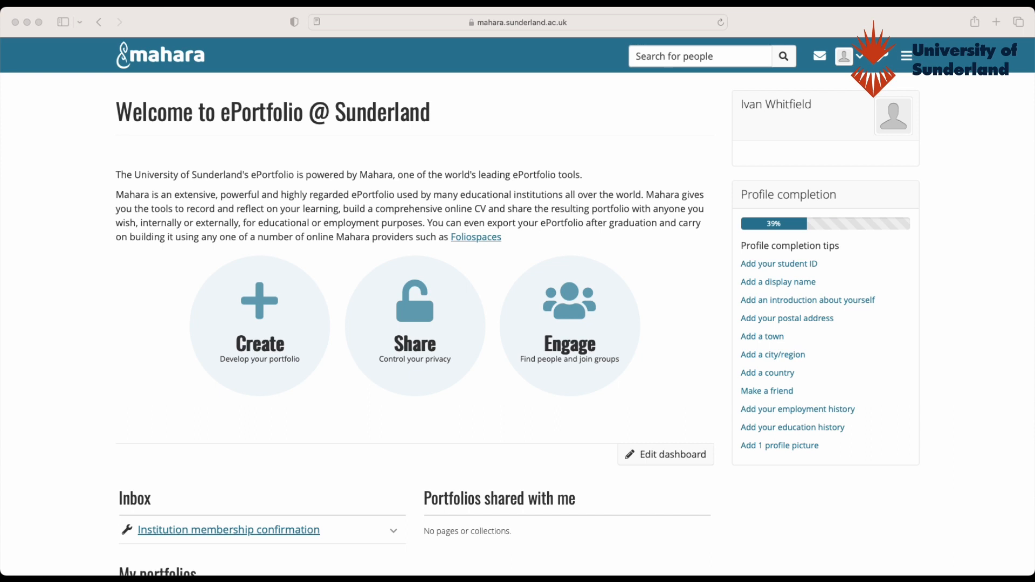
click(909, 68)
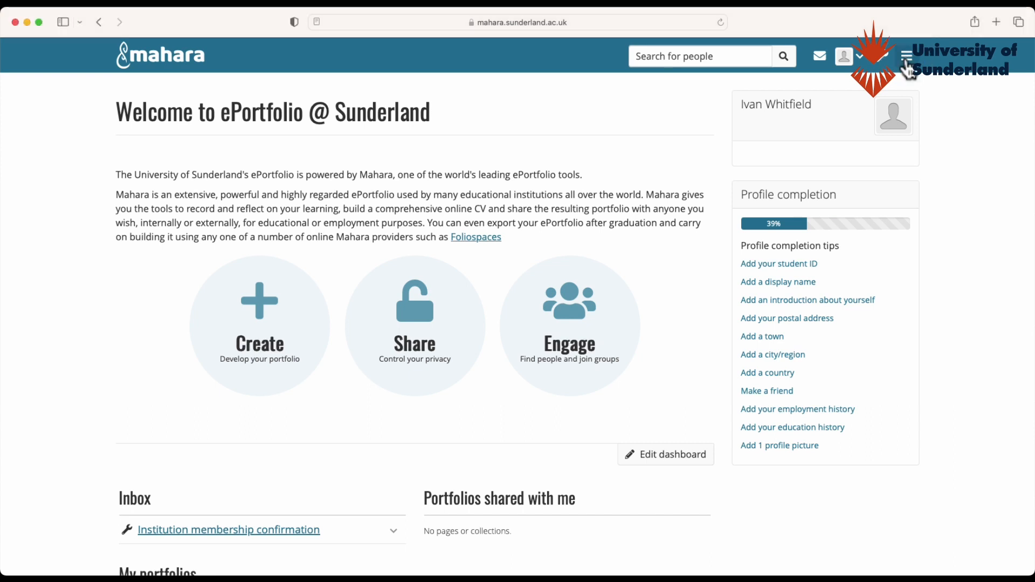
click(906, 60)
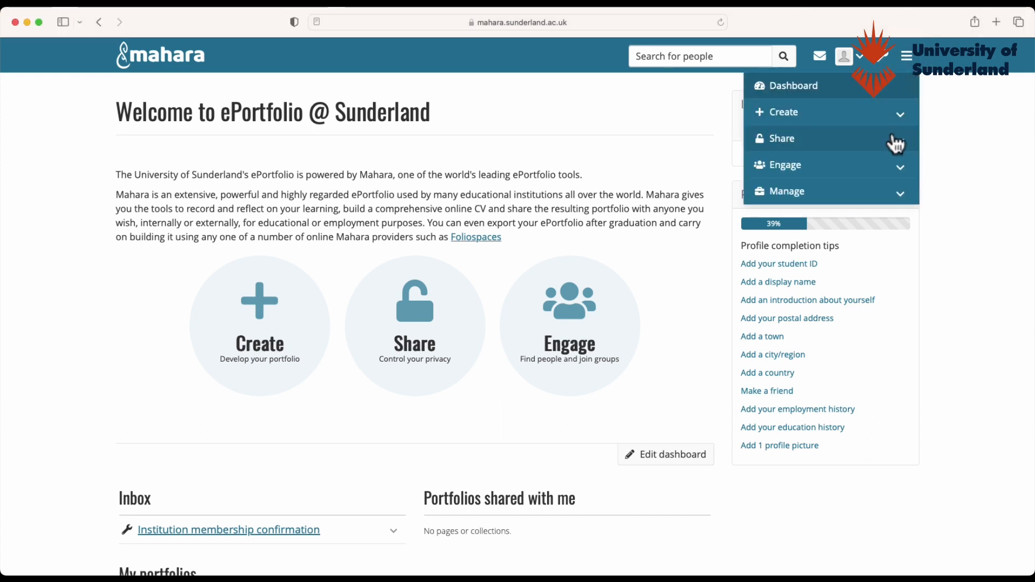
click(902, 143)
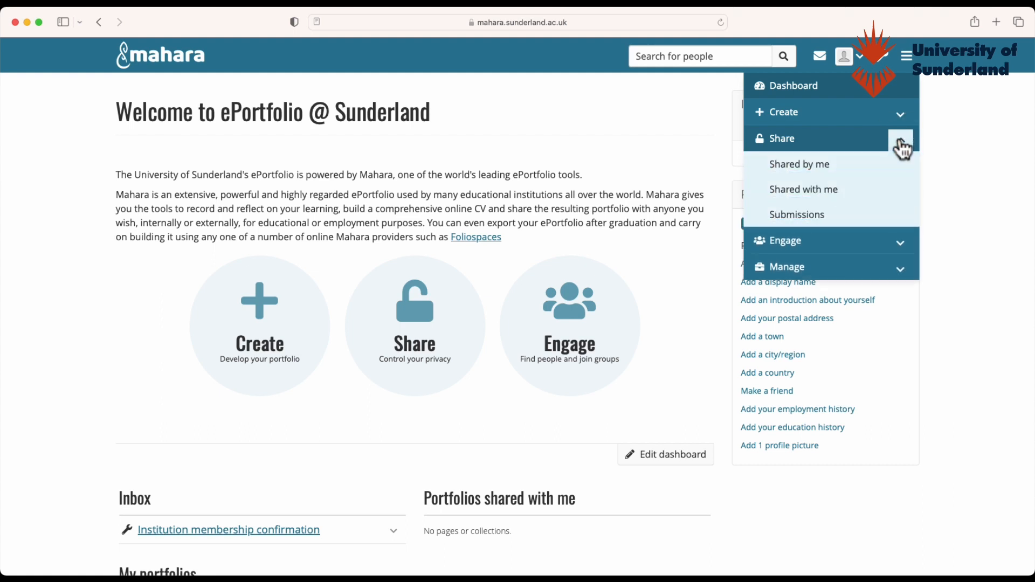
click(827, 189)
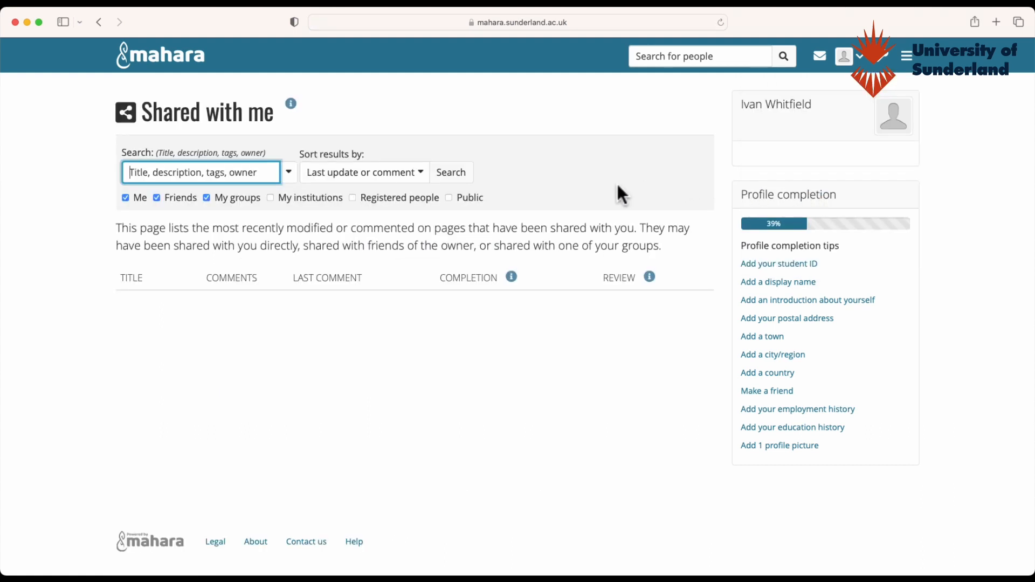
- Search 'sport and exercise sciences e-portfolio' with My institutions included
click(270, 198)
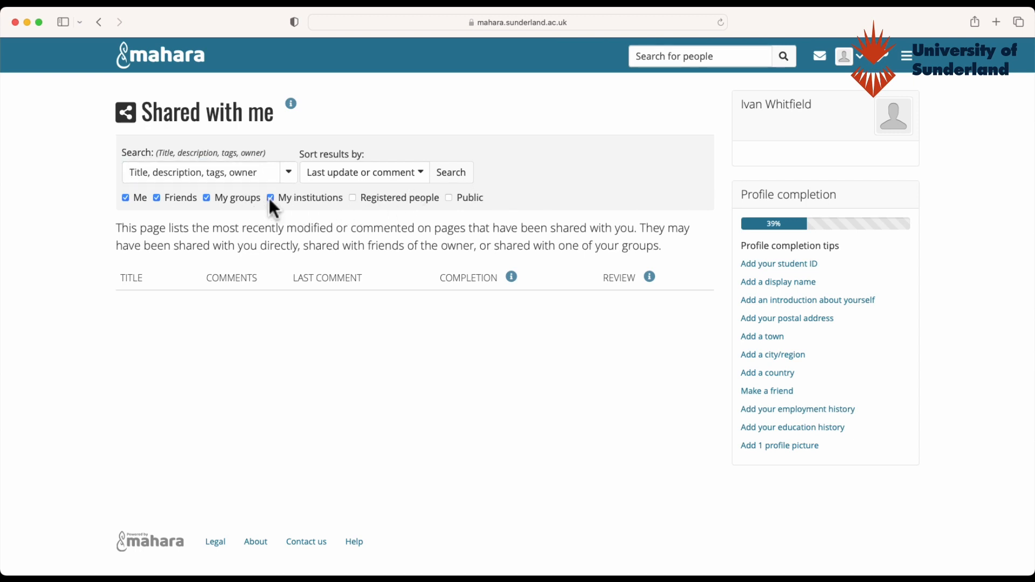
click(161, 174)
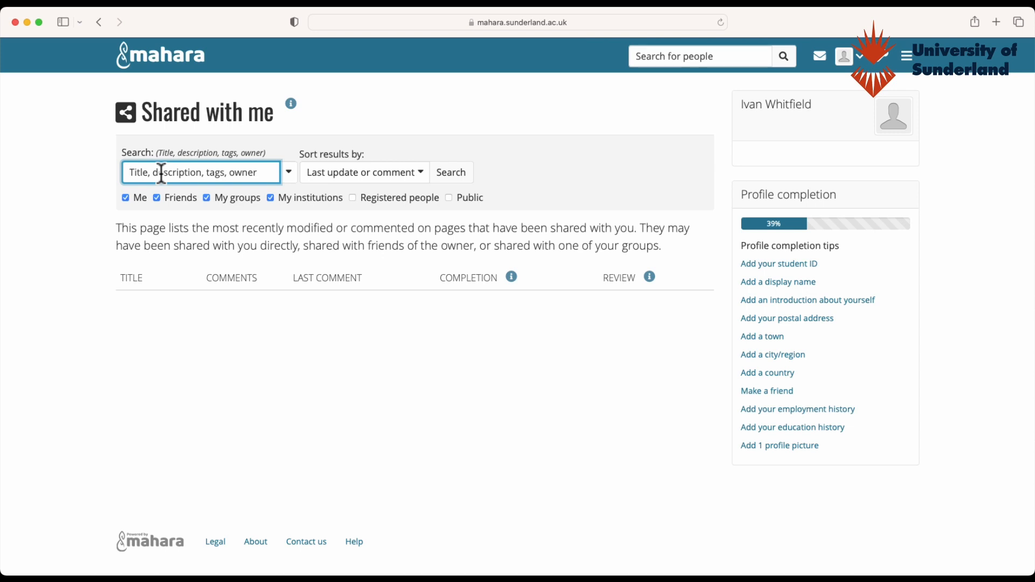
text(sport and exercise)
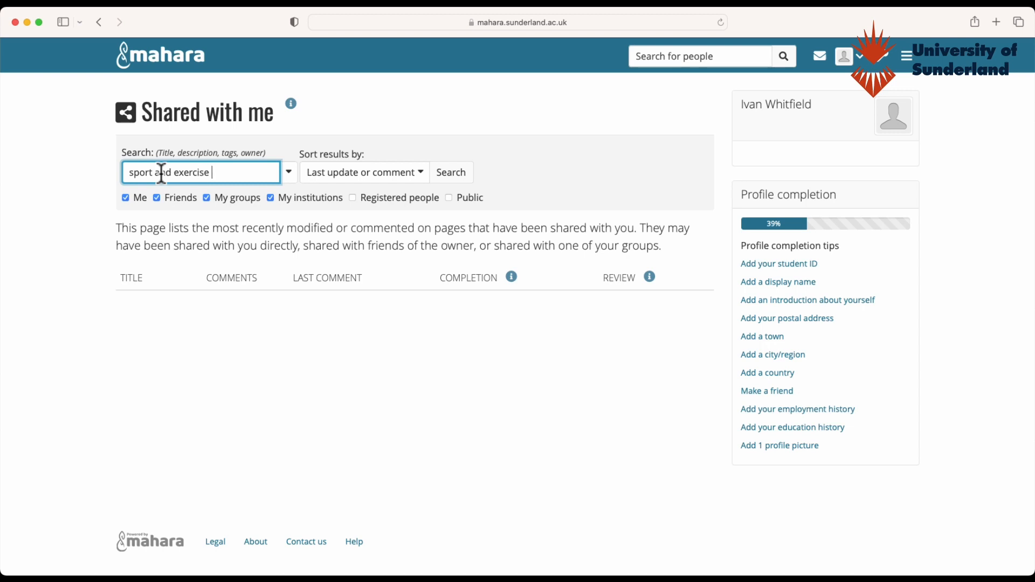
text( sciences e-portf)
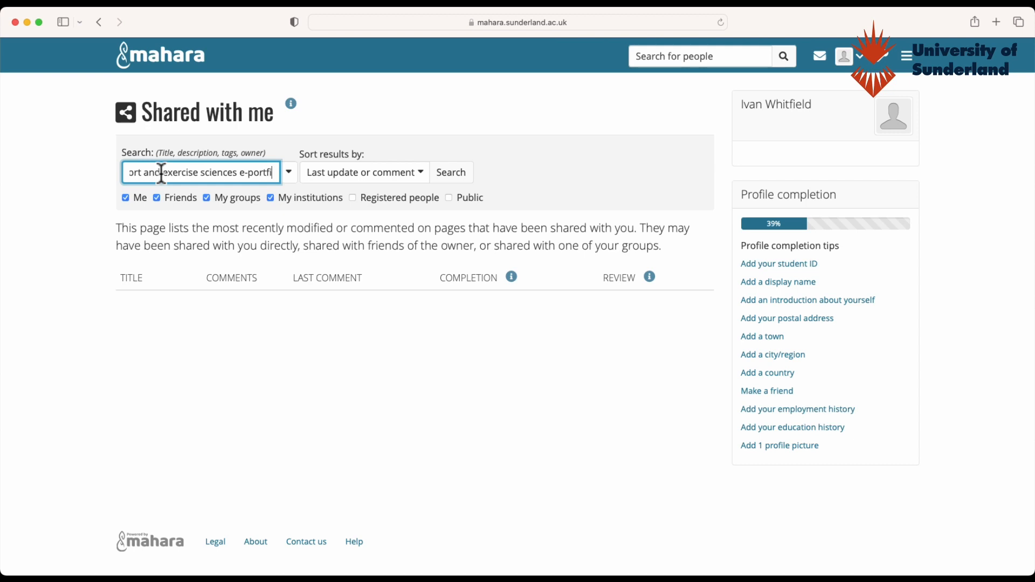
text(olio)
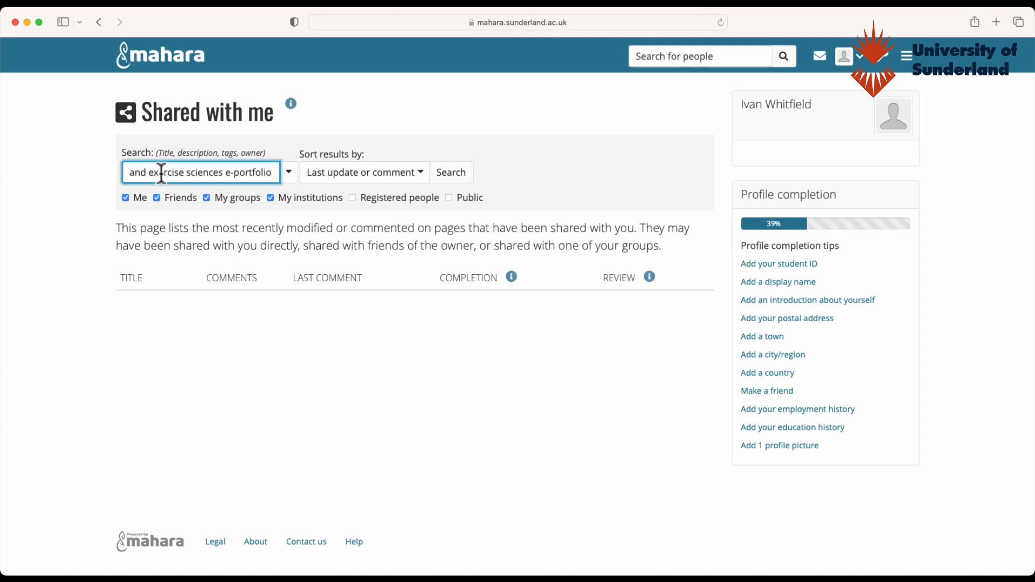
click(451, 178)
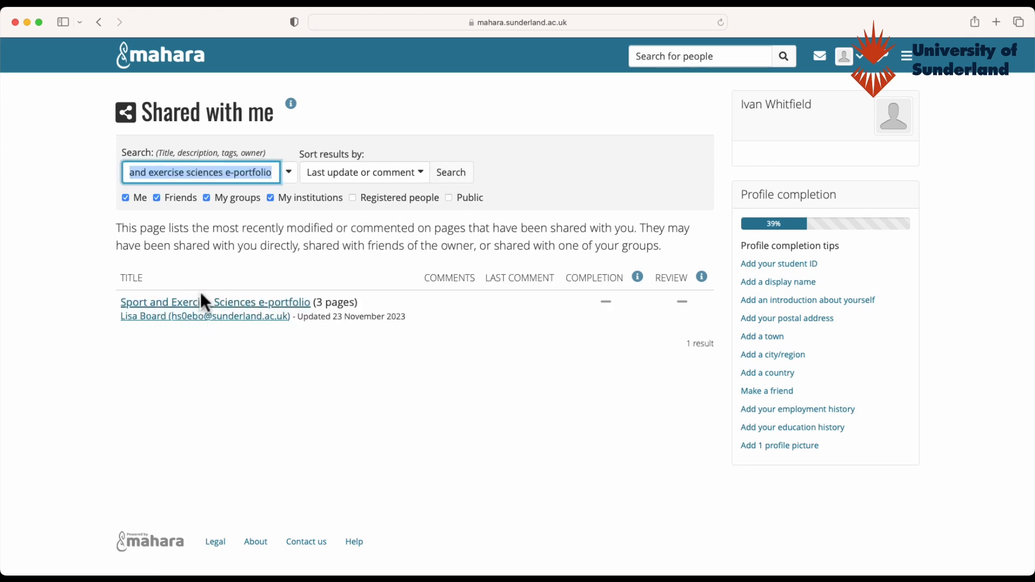
- Open the Sport and Exercise Sciences e-portfolio, check its page list, and choose Copy
click(244, 303)
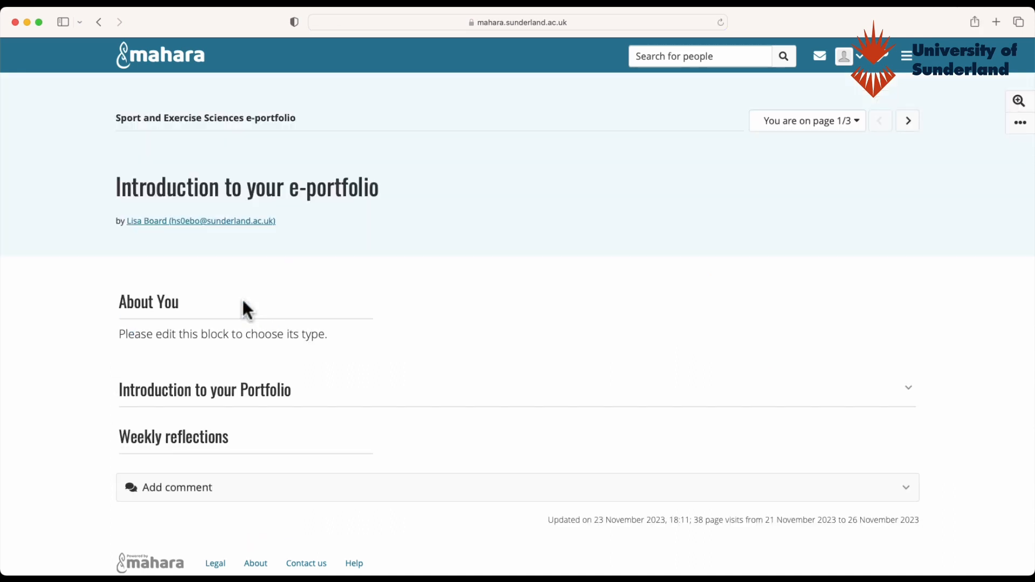
scroll(512, 316, down, 1)
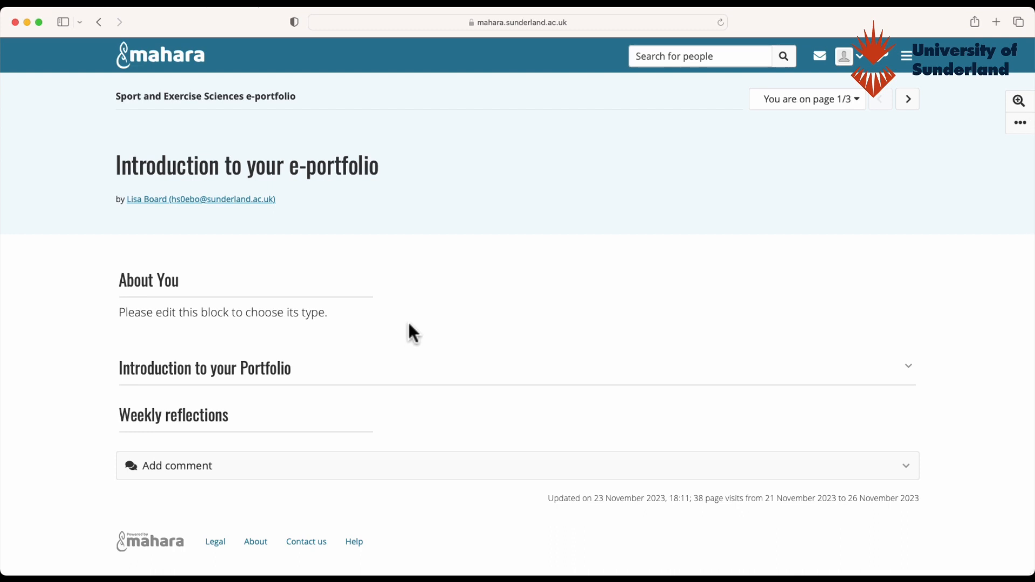
click(858, 101)
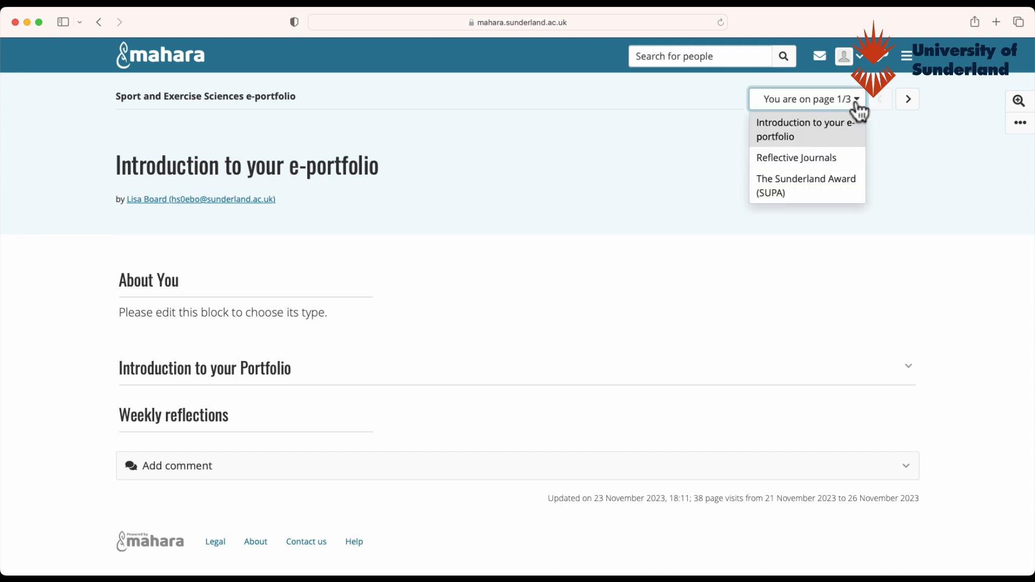
click(618, 264)
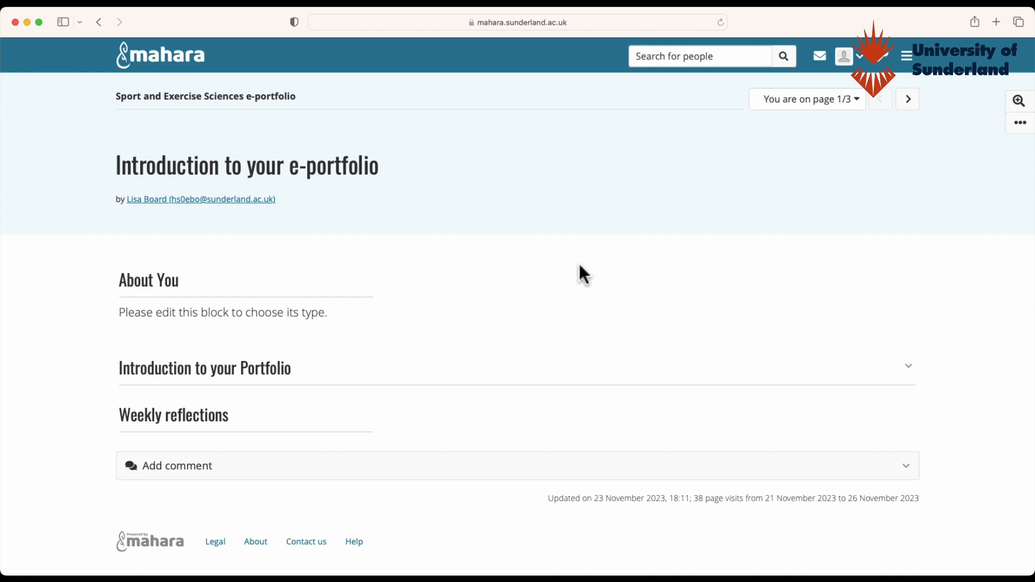
click(1020, 130)
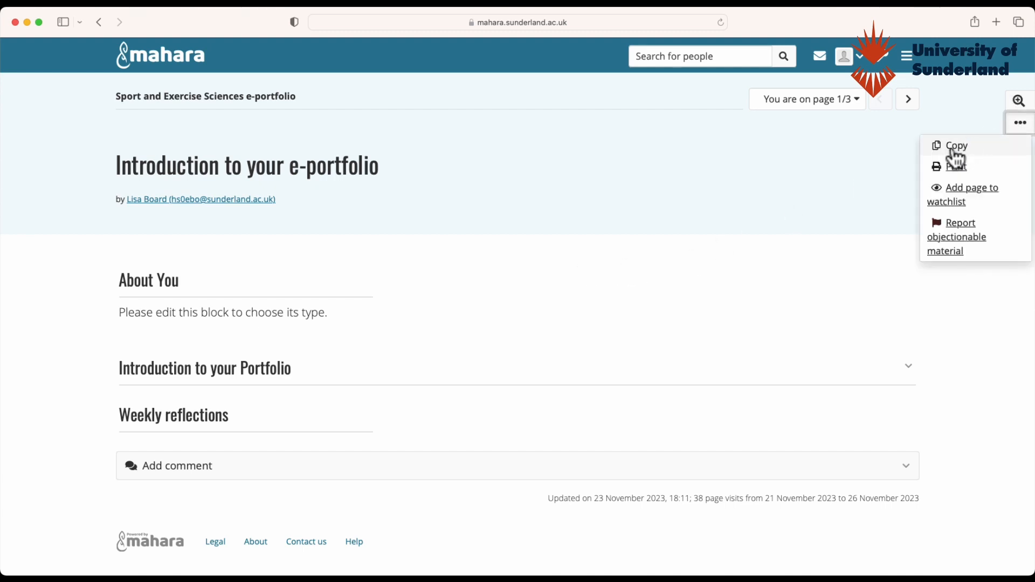
click(954, 150)
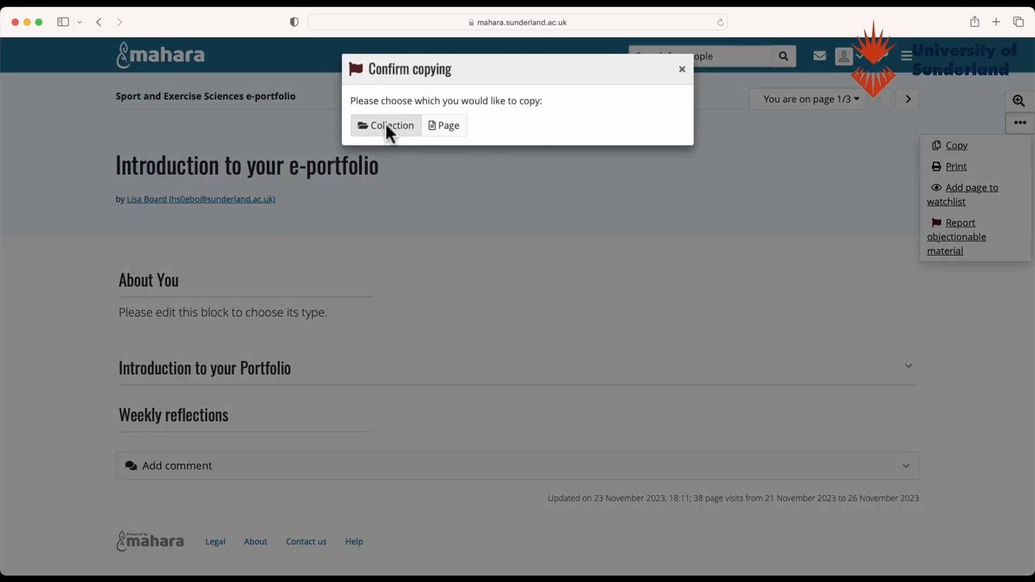
- Copy the whole collection as 'Test ePortfolio' and continue past its pages to access settings
click(386, 125)
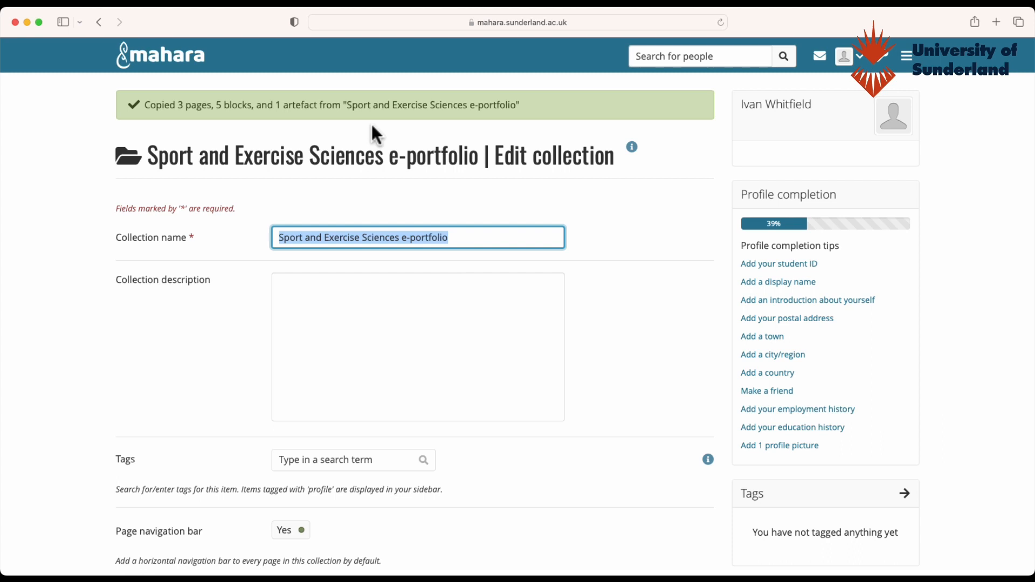
text(Test )
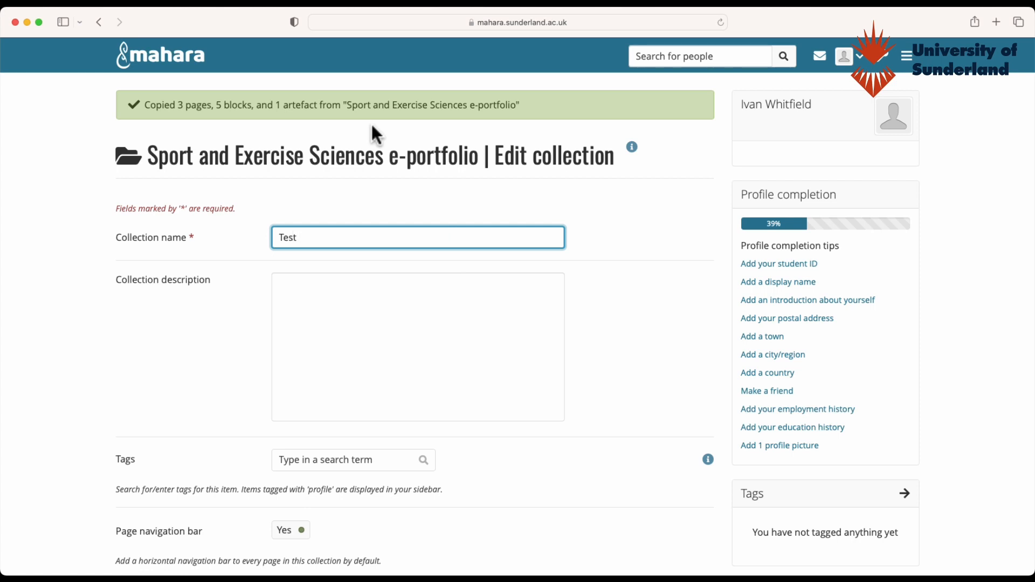
text(E)
key(BackSpace)
text(ePortfolio)
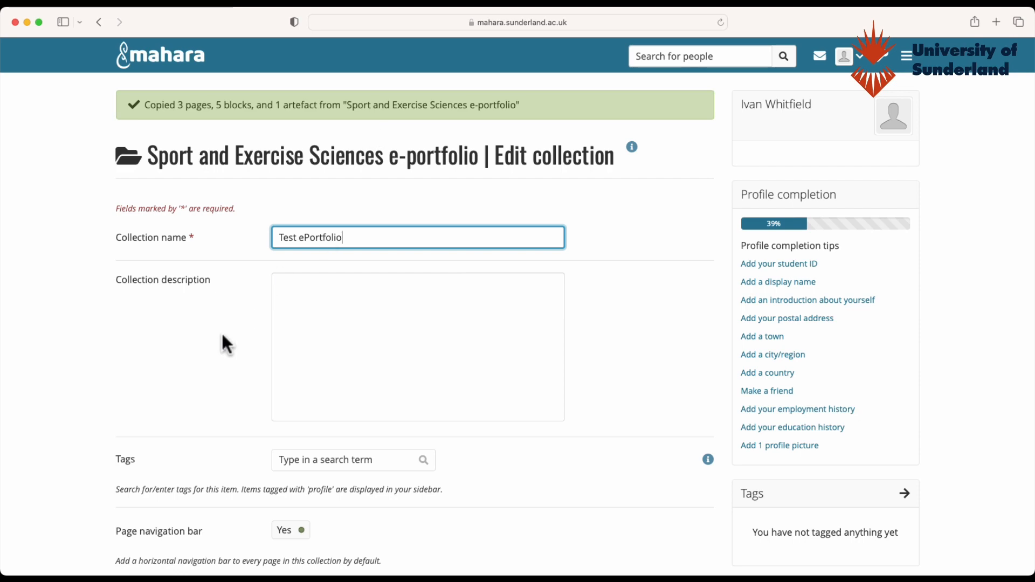
scroll(221, 341, down, 7)
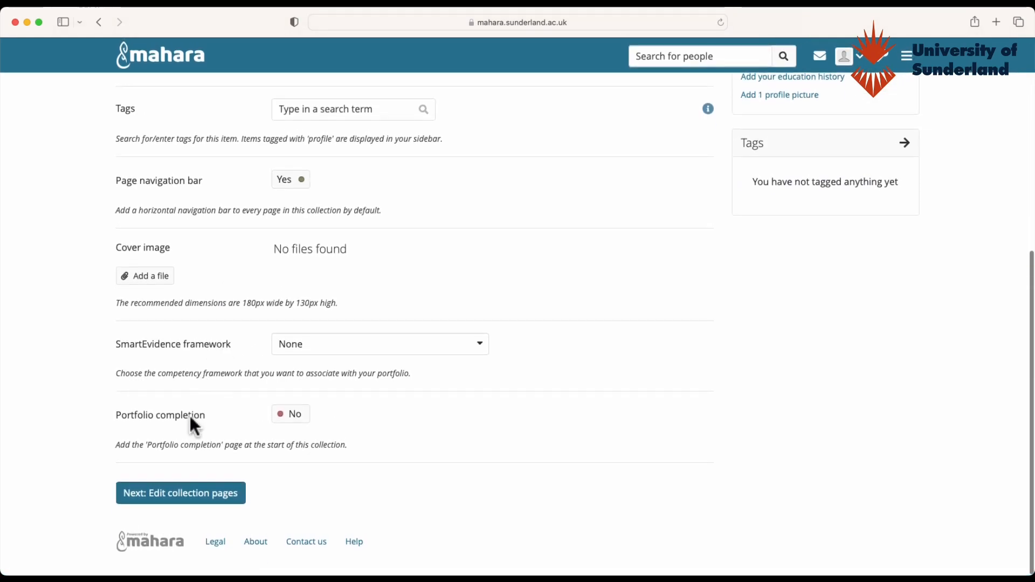
click(170, 500)
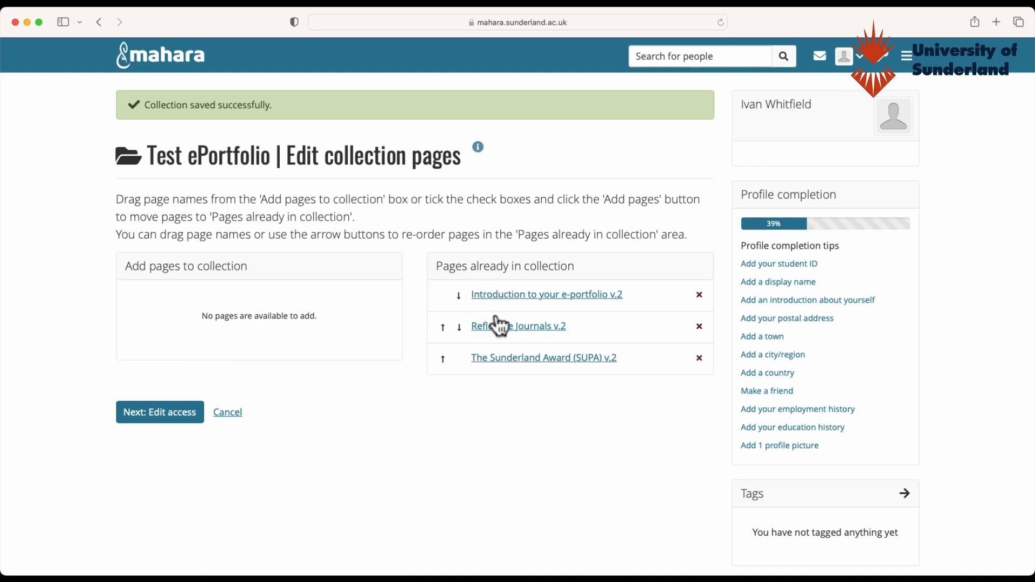
click(165, 419)
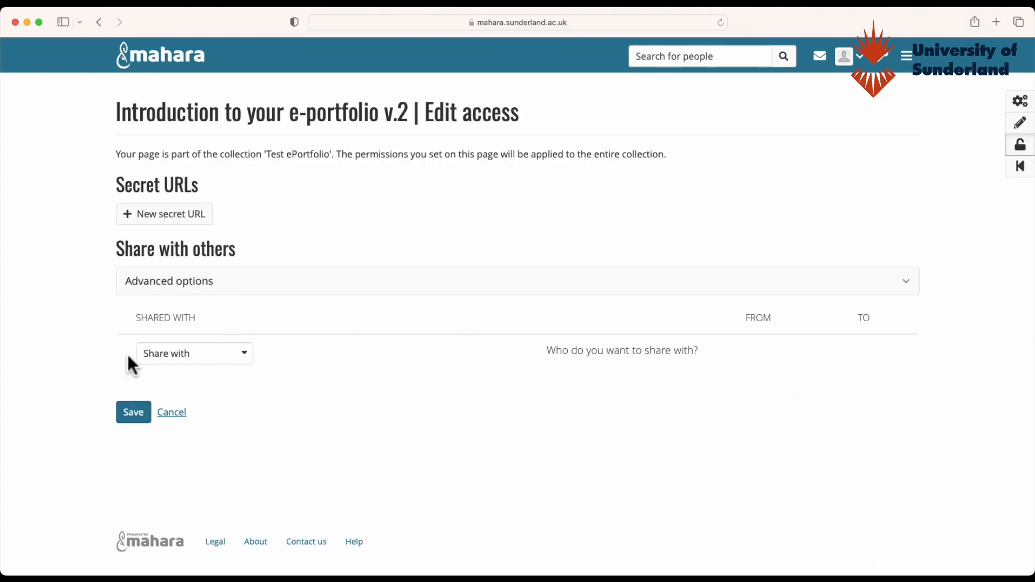
- Review the Share with and Advanced options, then save access without sharing anyone
click(239, 360)
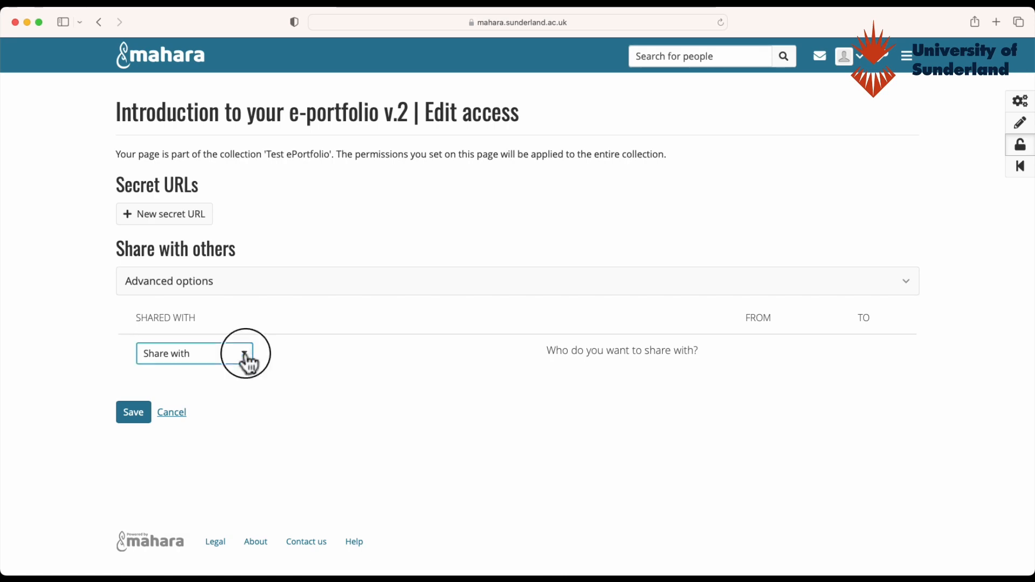
click(327, 369)
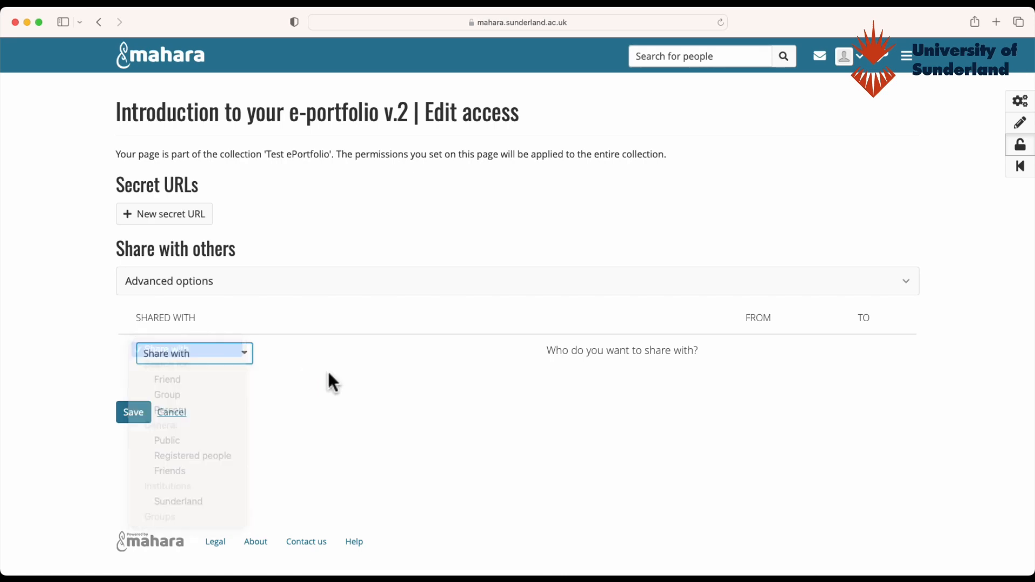
click(339, 290)
scroll(333, 372, down, 5)
scroll(331, 365, down, 1)
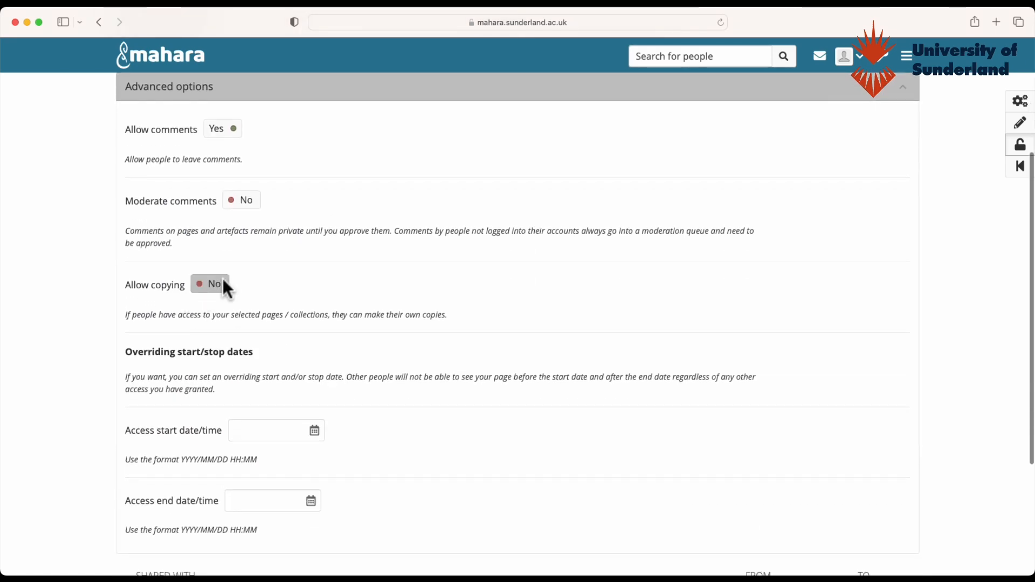
scroll(165, 416, down, 6)
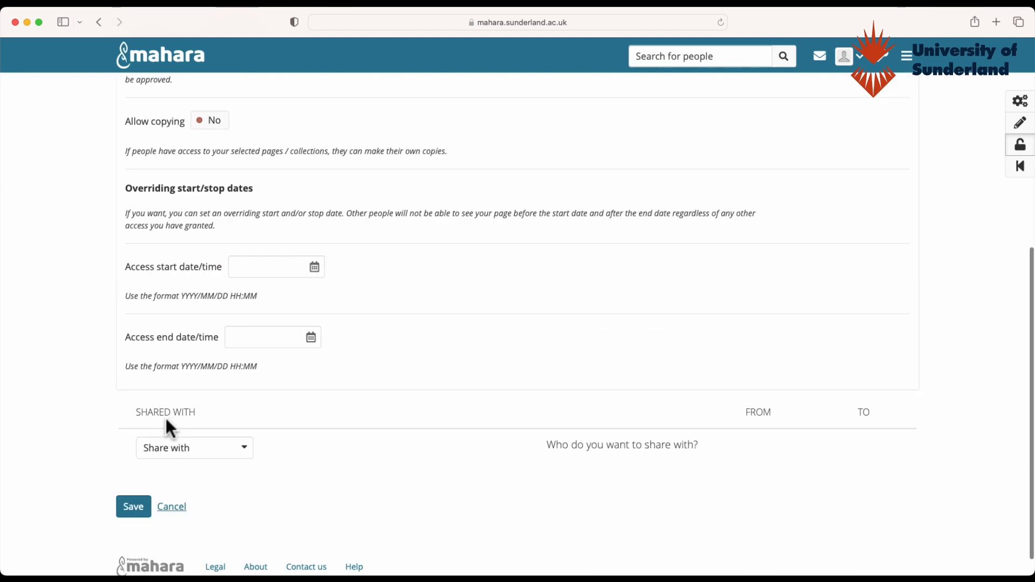
click(133, 482)
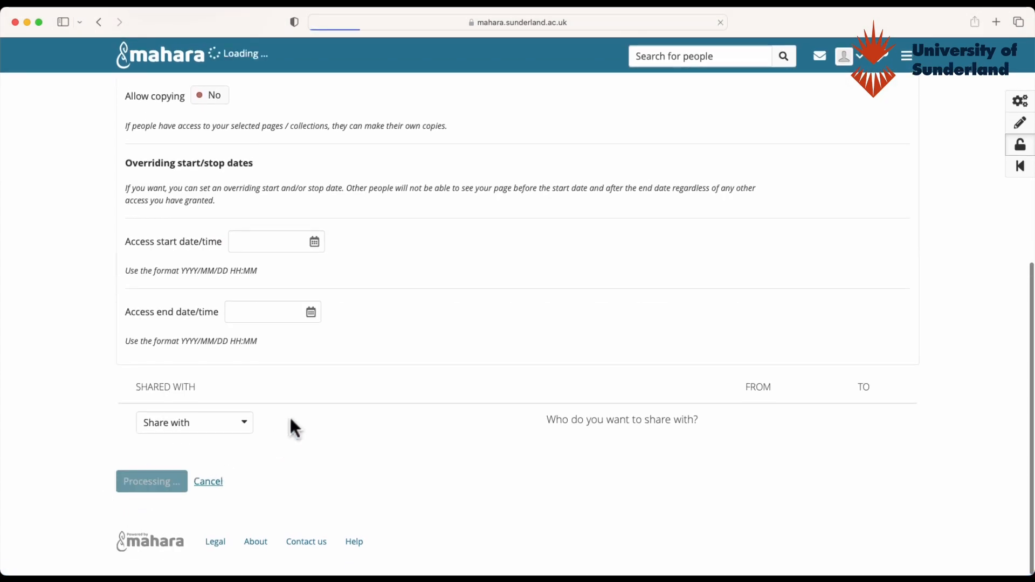
scroll(321, 426, down, 1)
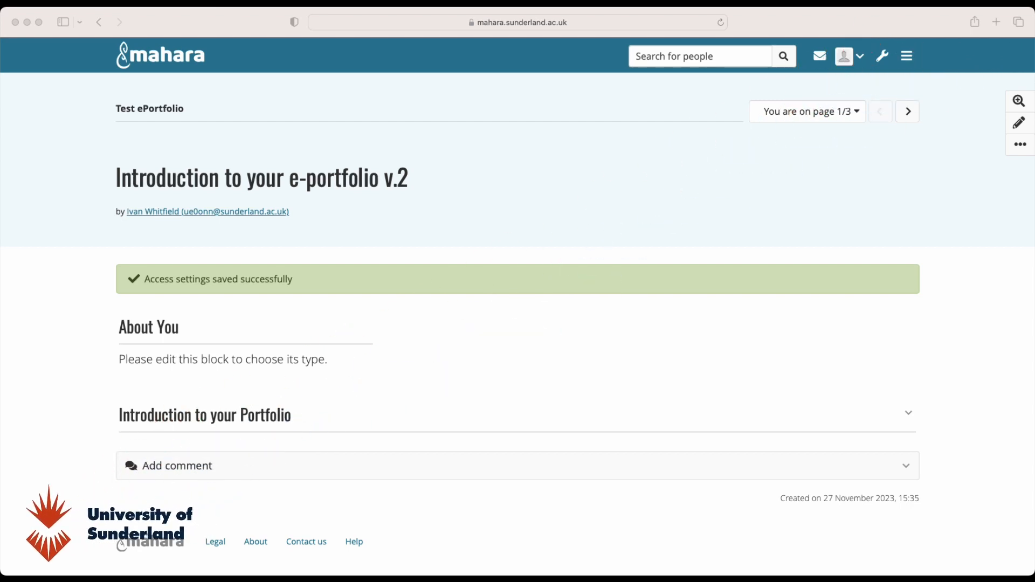
- Switch to the Reflective Journals v.2 page of the collection
click(582, 195)
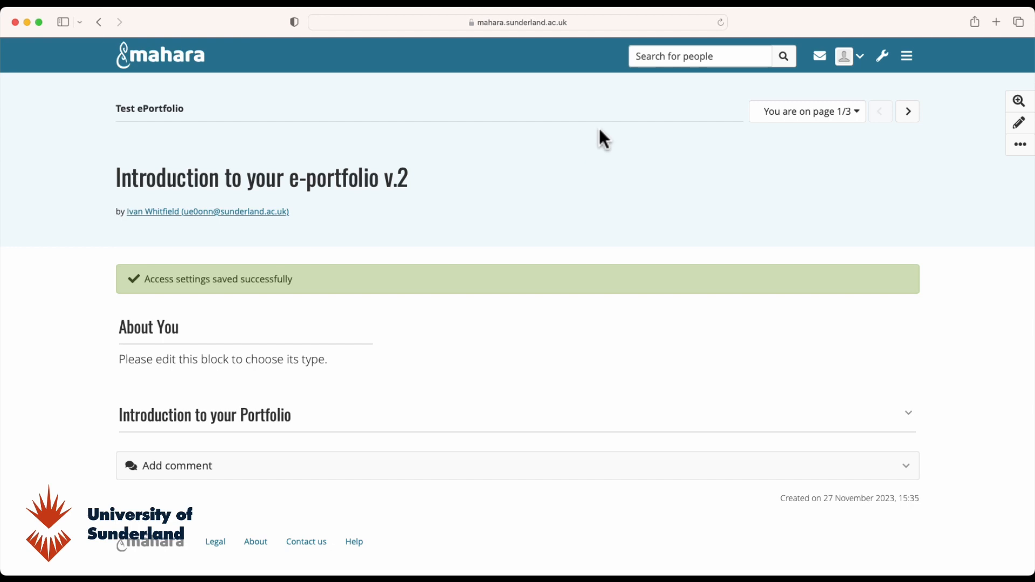
click(840, 125)
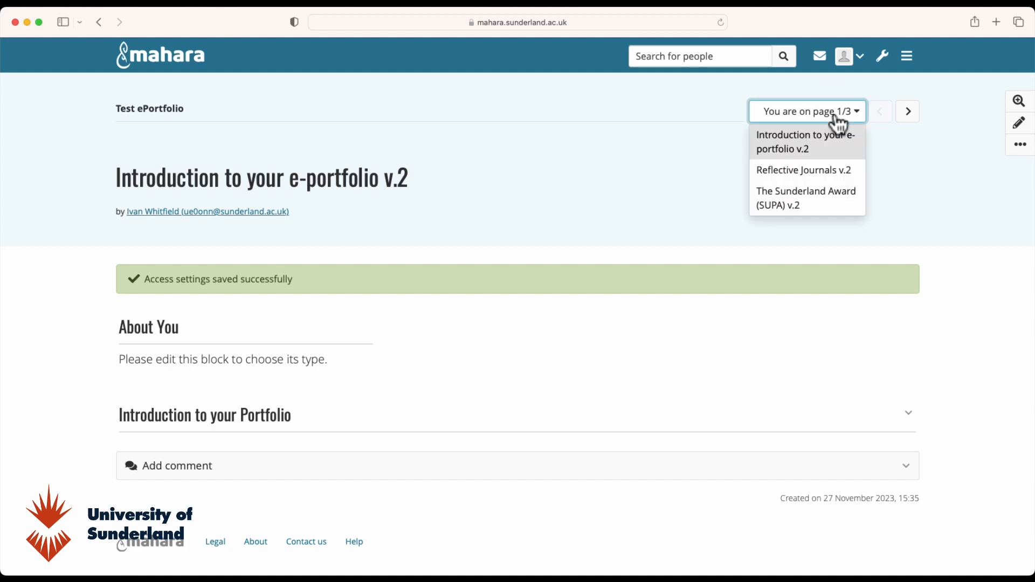
click(798, 173)
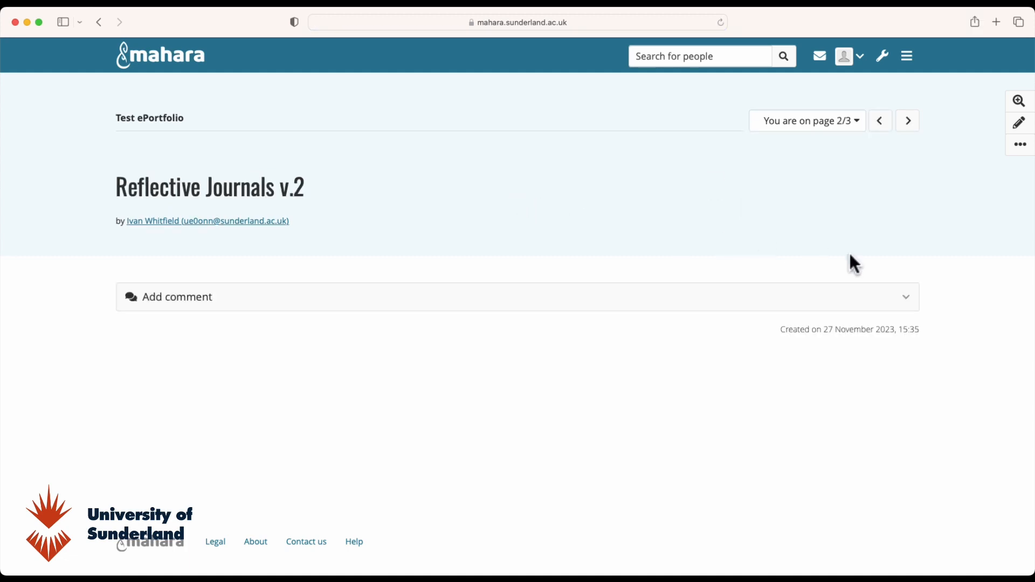
- Move to The Sunderland Award (SUPA) v.2 page and show, then hide, its instructions
click(838, 125)
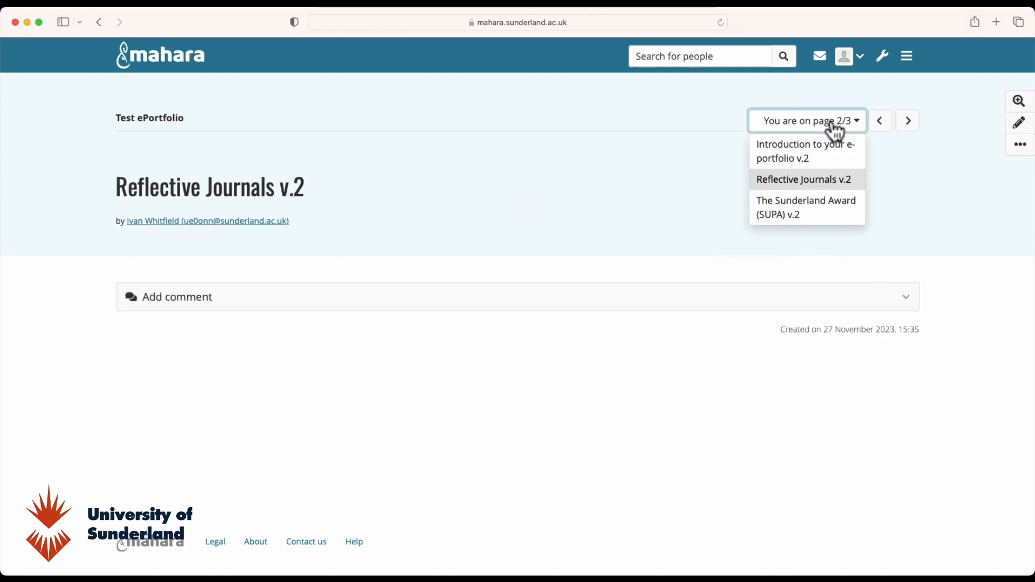
click(779, 213)
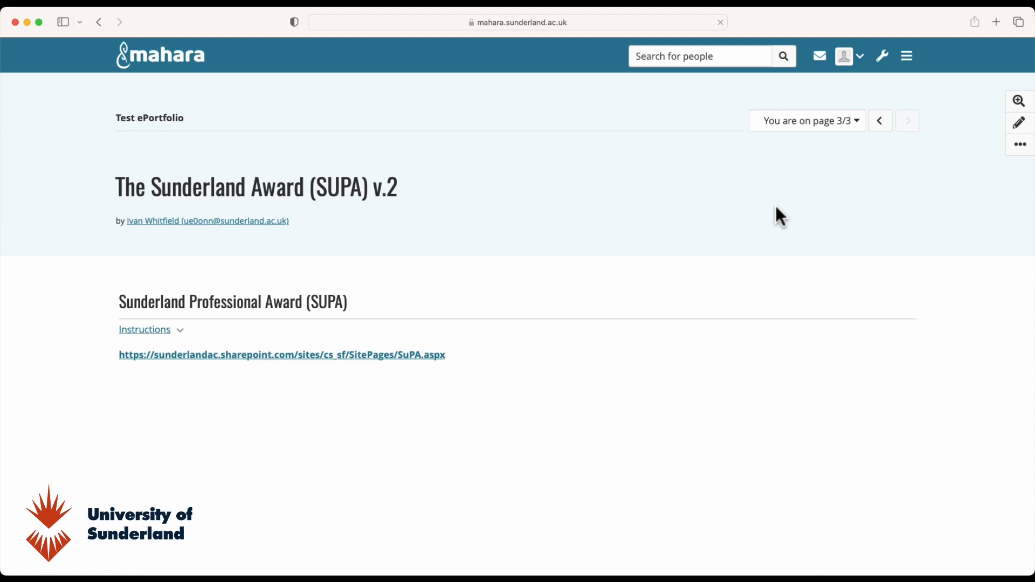
click(175, 331)
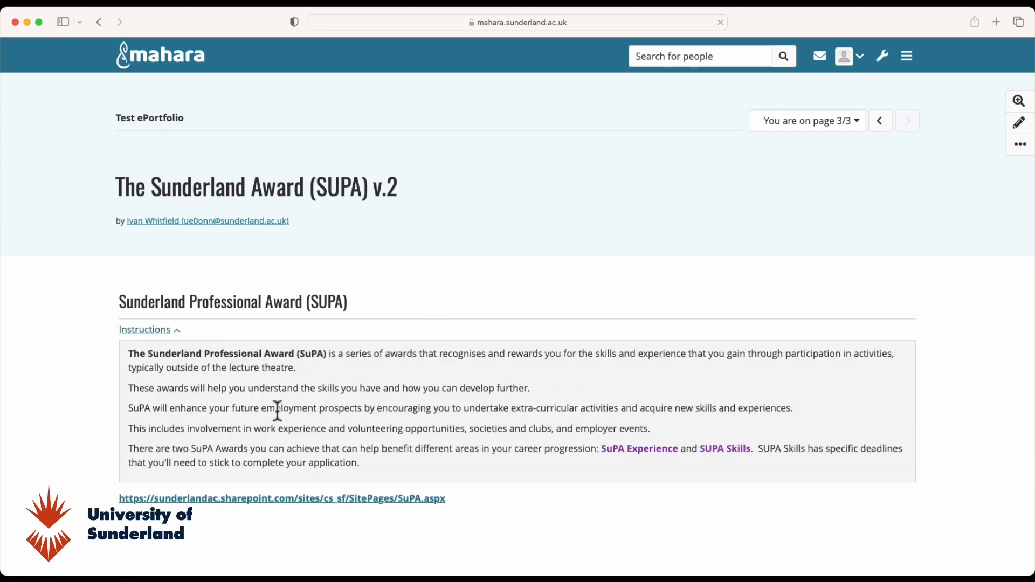
click(178, 332)
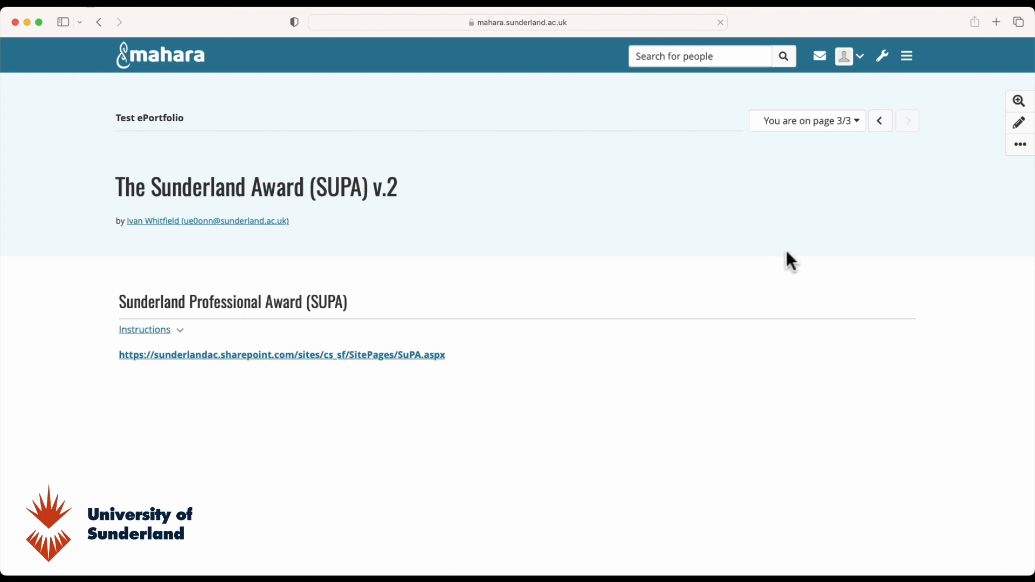
click(844, 127)
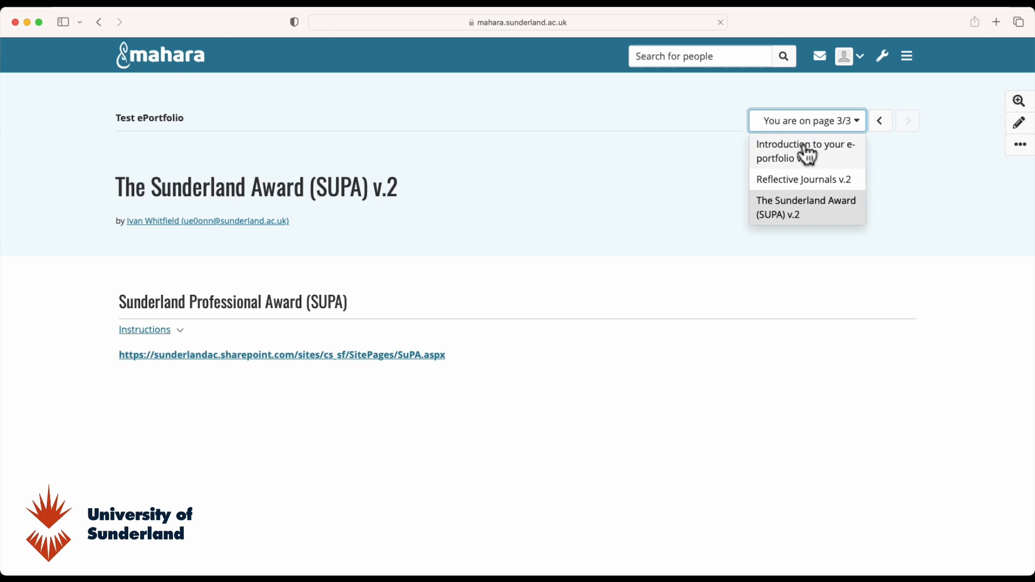
- Return to Introduction to your e-portfolio v.2, expand and read its Introduction block, then collapse it
click(776, 162)
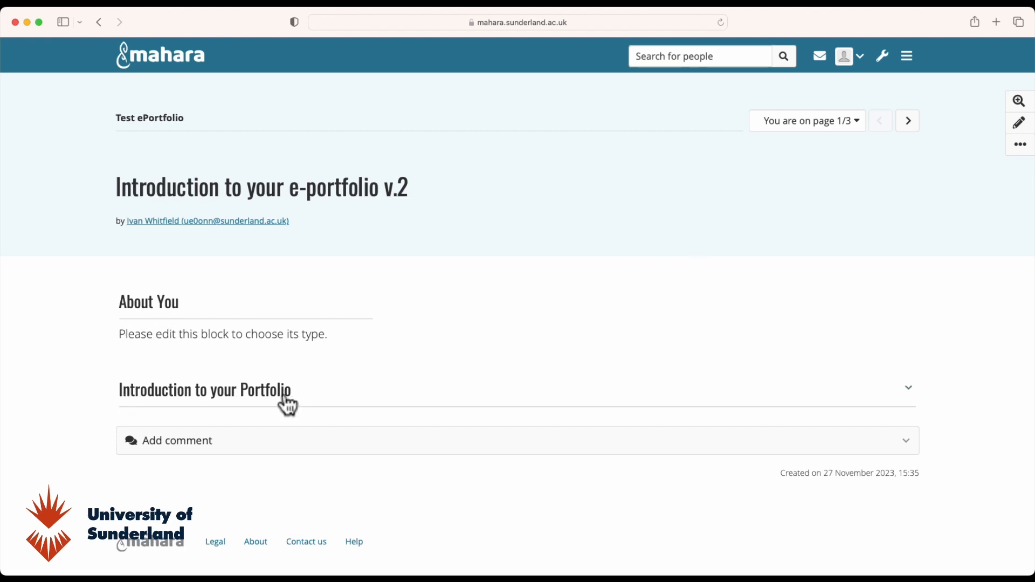
click(911, 392)
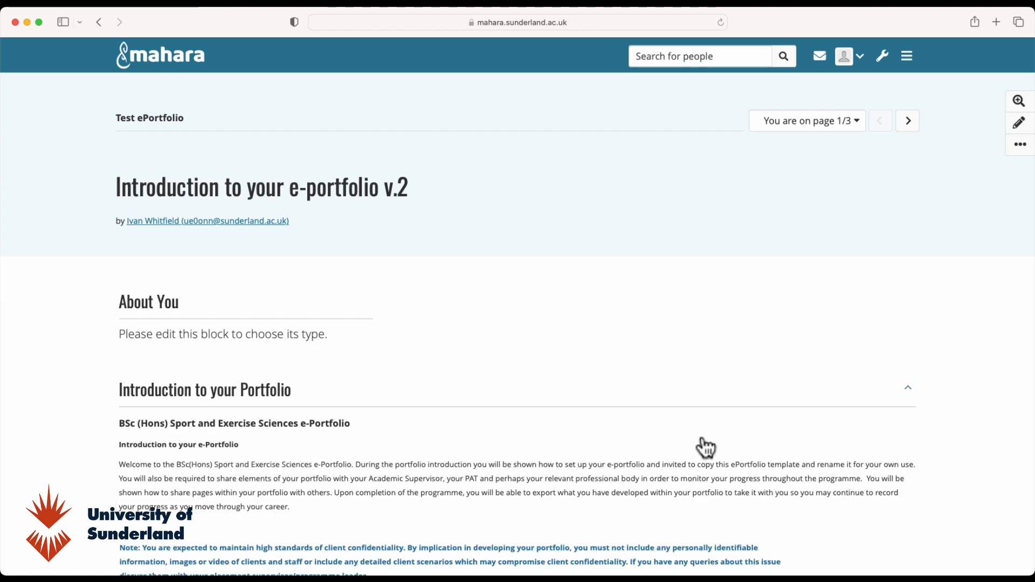
scroll(702, 436, down, 3)
scroll(703, 435, down, 8)
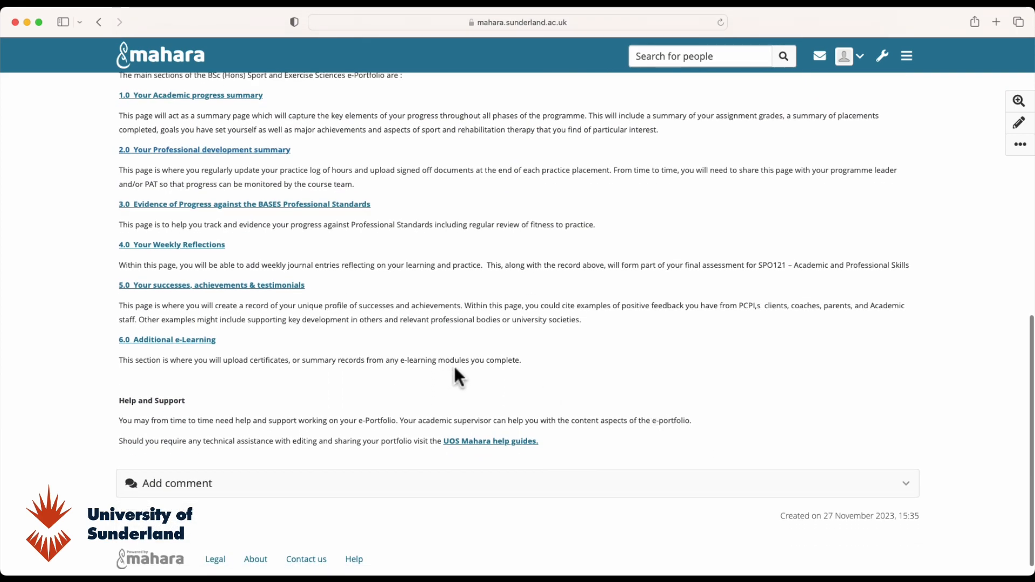
scroll(481, 360, up, 12)
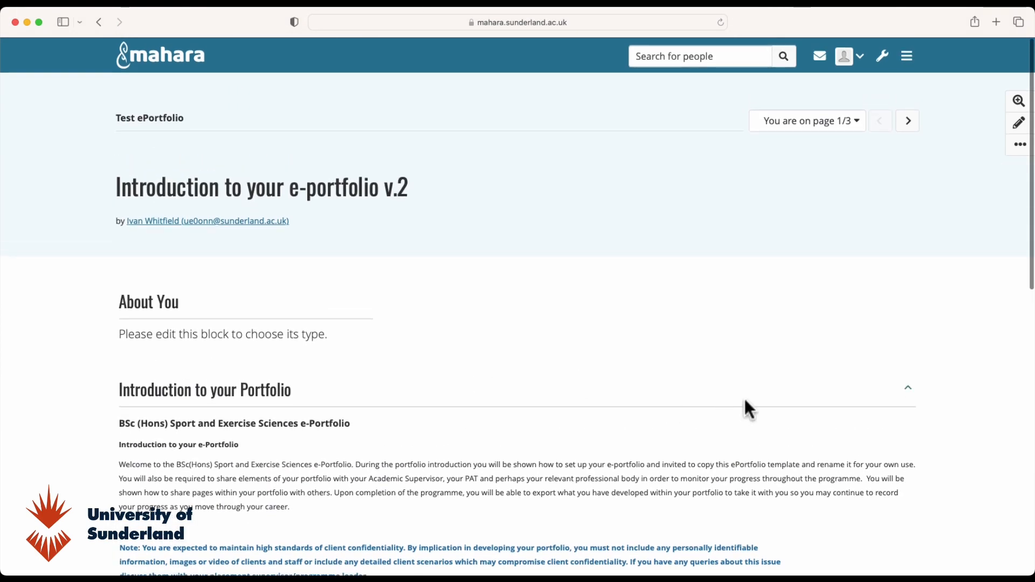
click(909, 394)
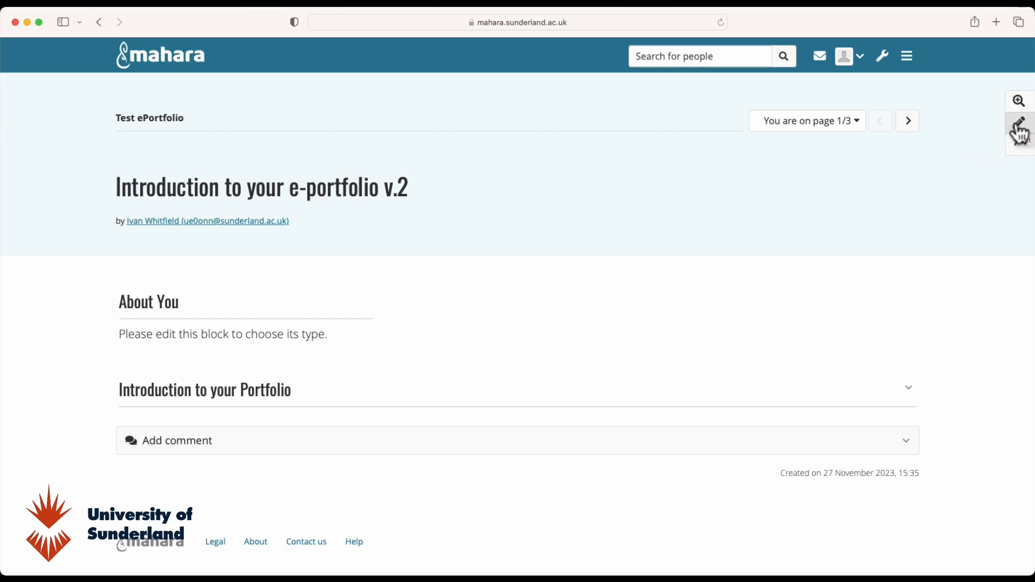
- Edit the introduction page and add a new block in the Bottom position
click(1020, 130)
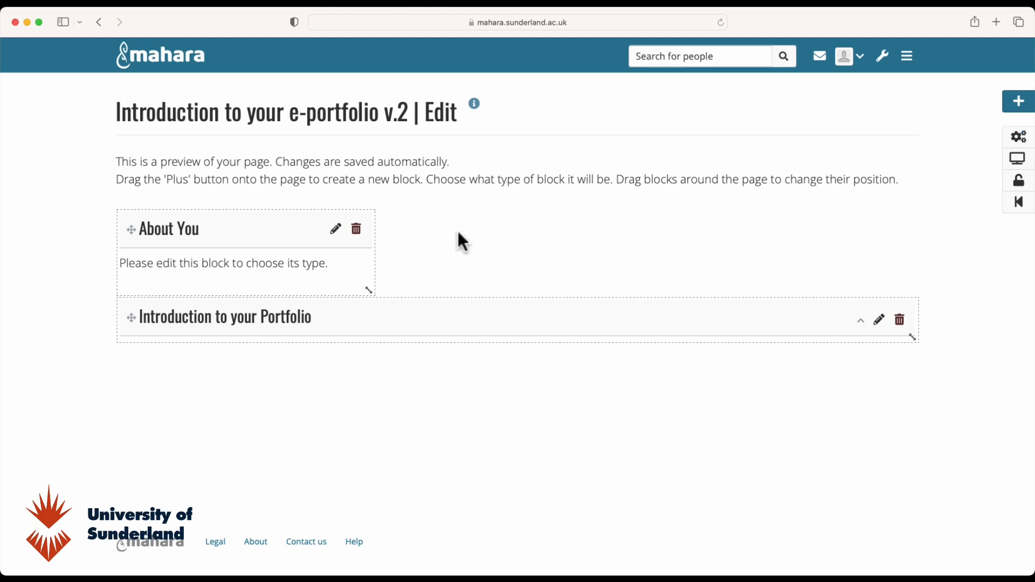
click(1022, 159)
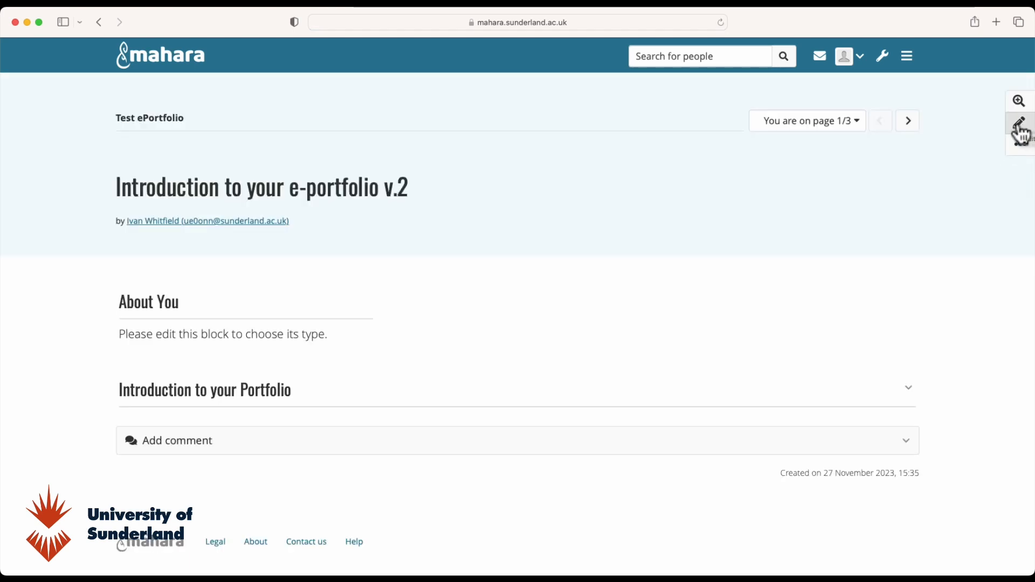
click(1021, 127)
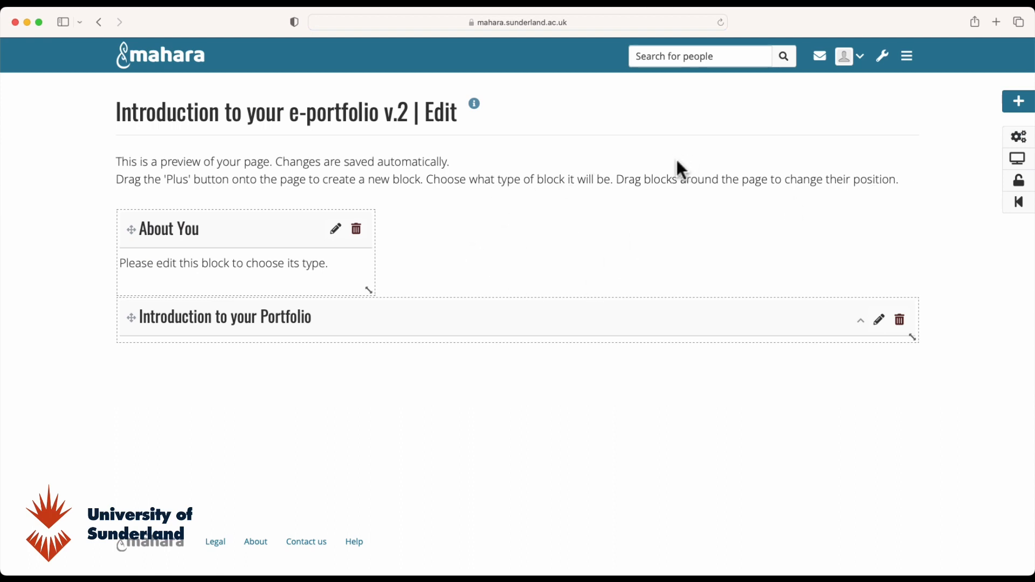
click(1021, 107)
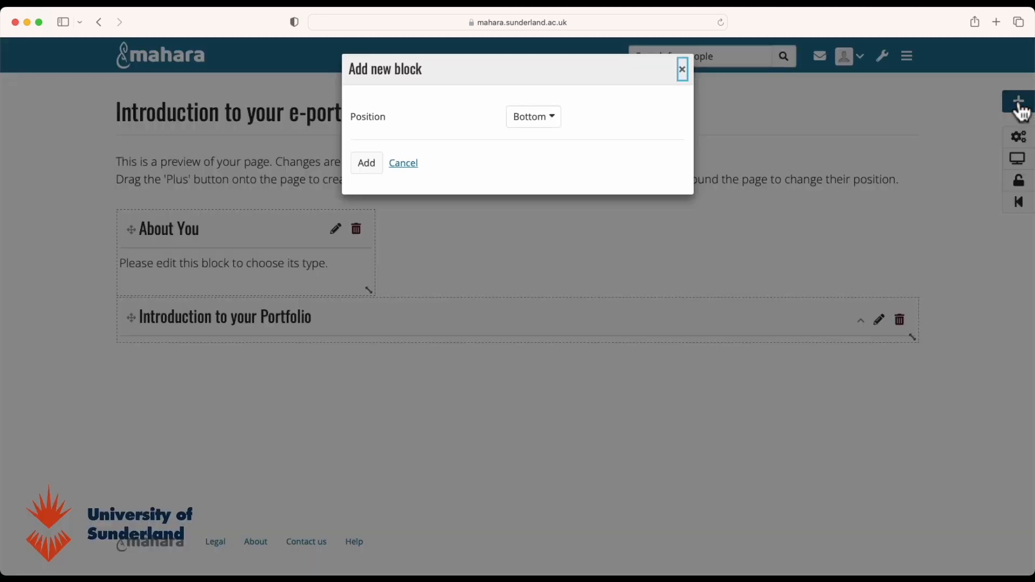
click(379, 168)
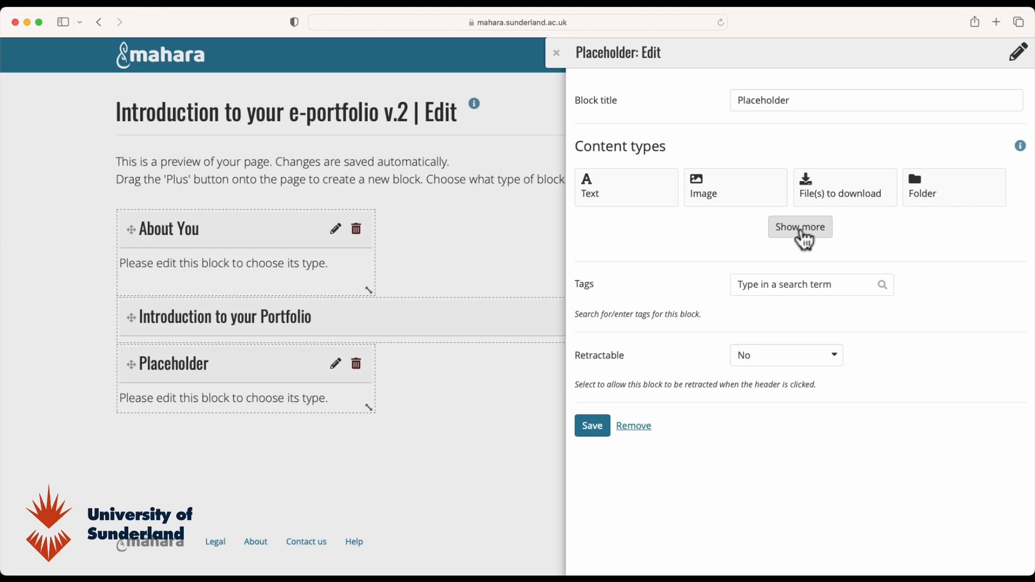
- Turn the placeholder into a résumé block that shows the entire résumé
click(805, 237)
click(797, 341)
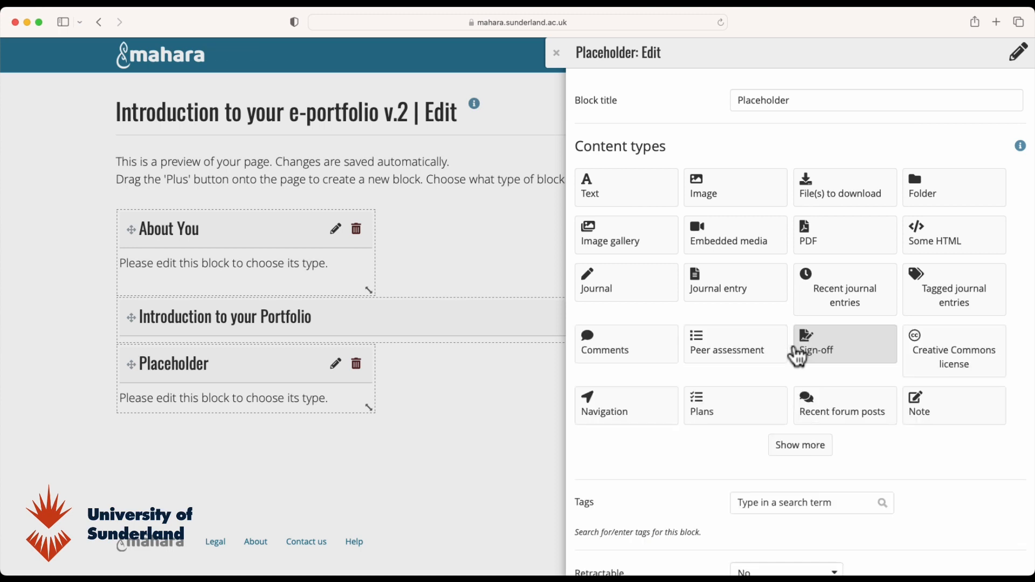
click(797, 448)
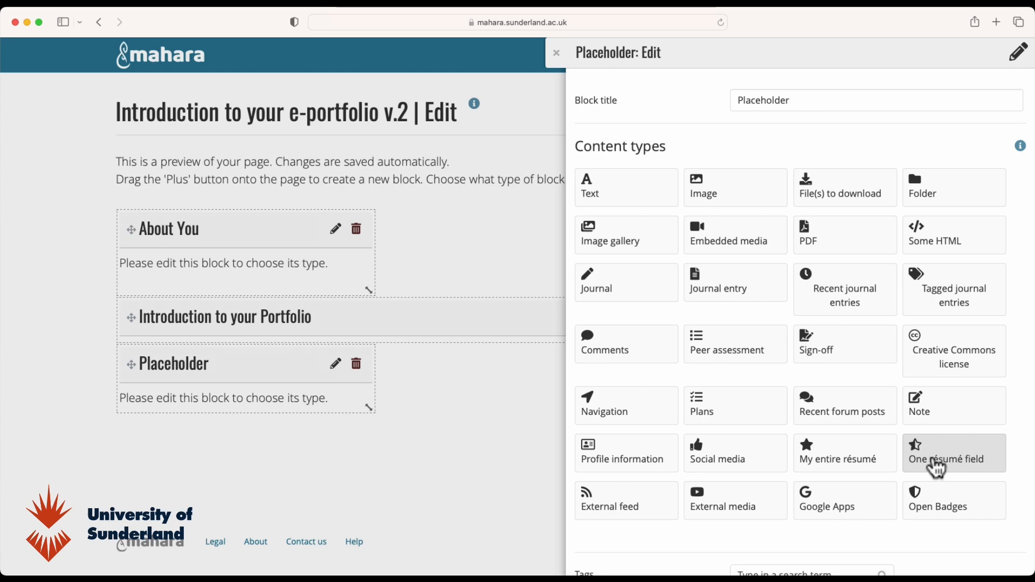
click(839, 461)
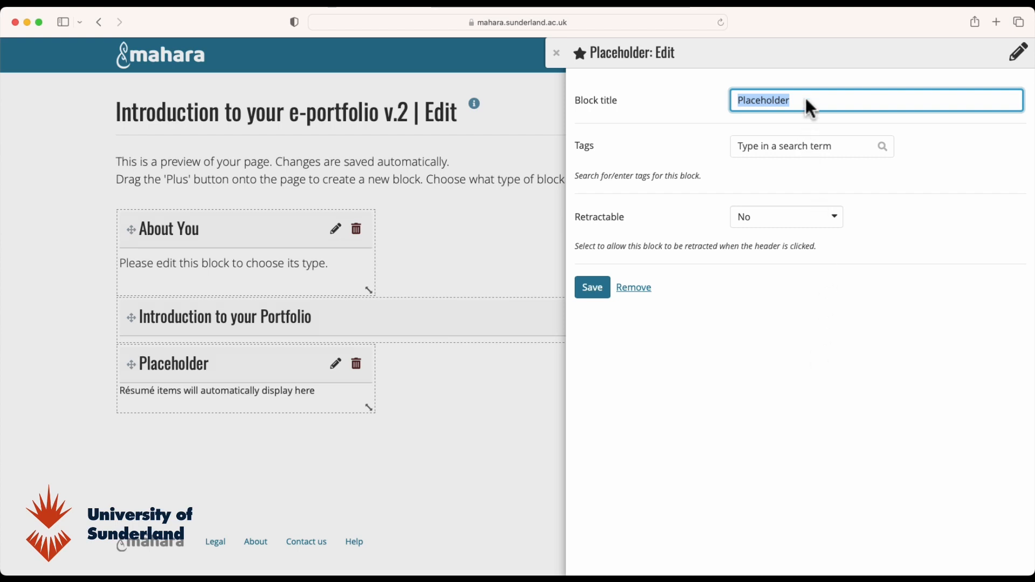
- Title the block 'My CV', set it to retract automatically, and save it
text(My CV)
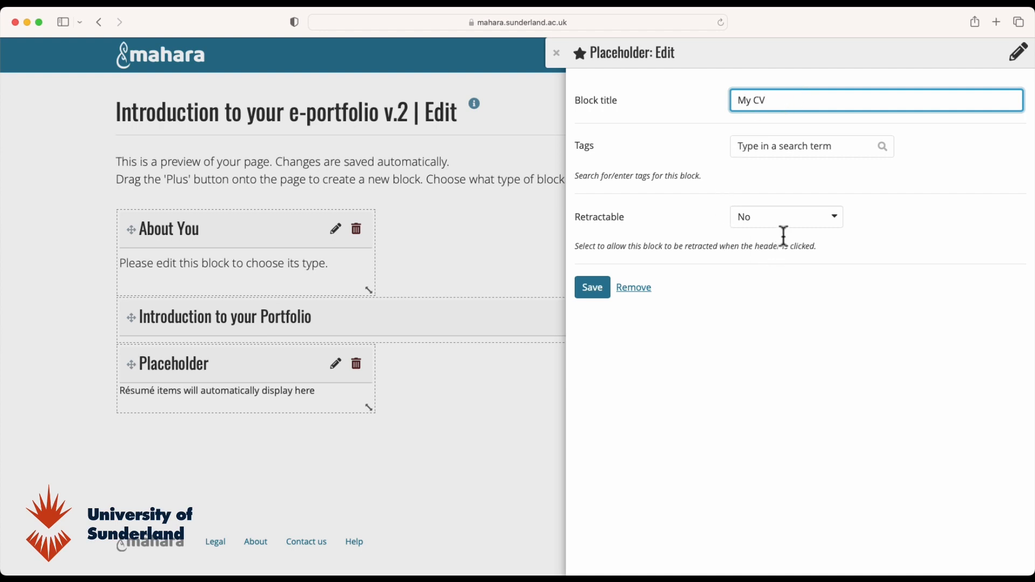
click(836, 219)
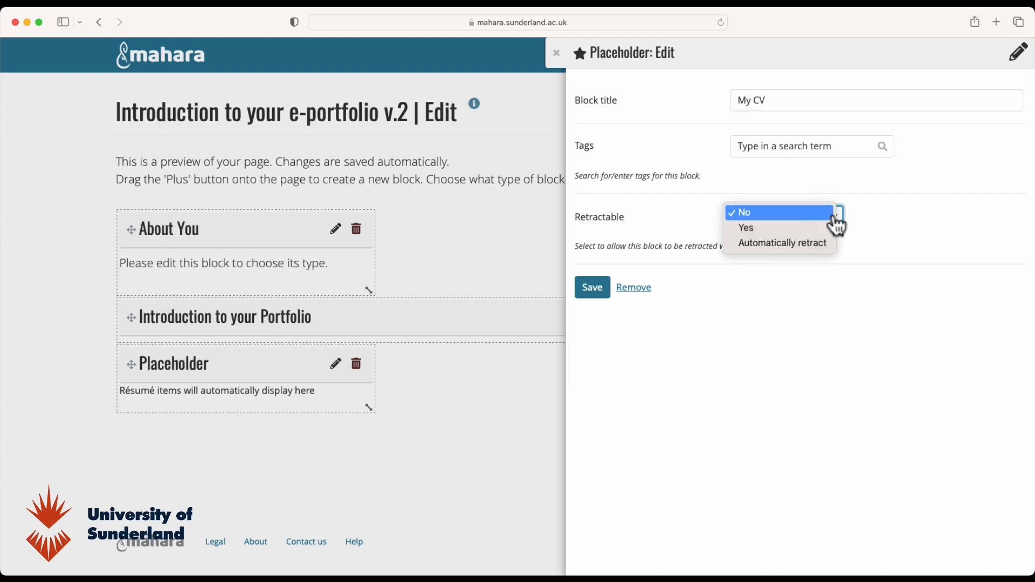
click(785, 246)
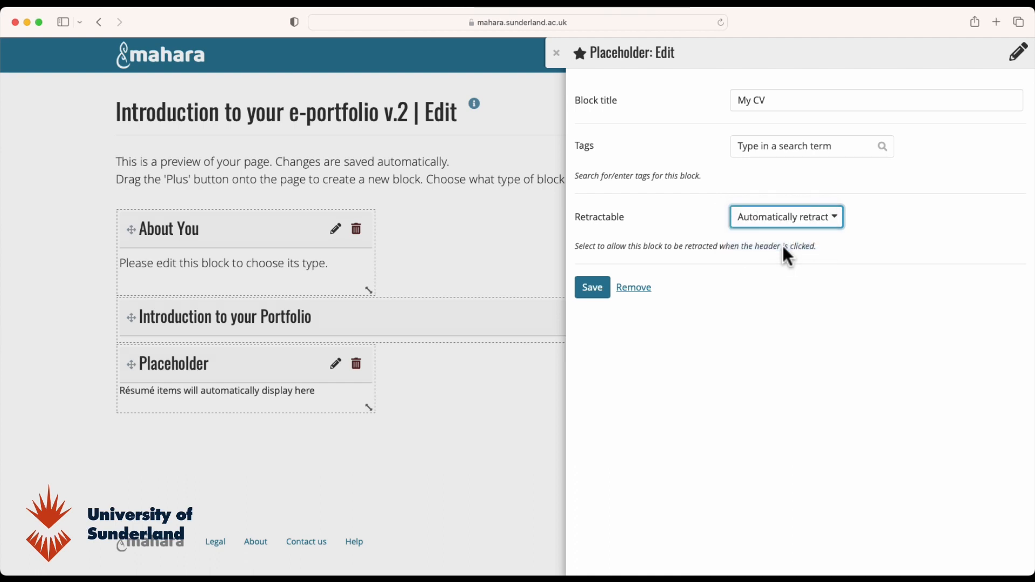
click(595, 294)
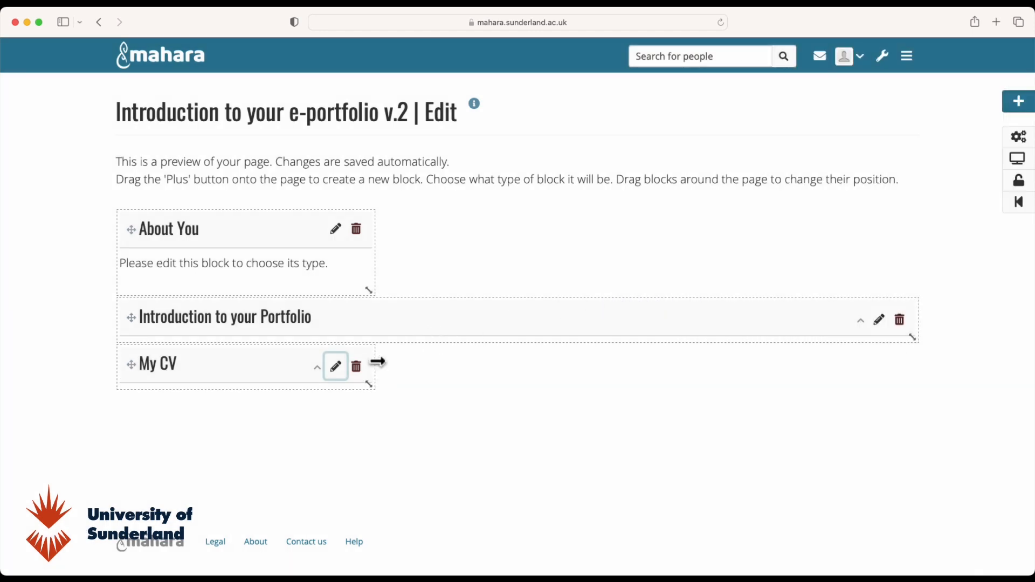
- Widen My CV to full page width, then display the page and toggle the Introduction block
drag(376, 363, 905, 365)
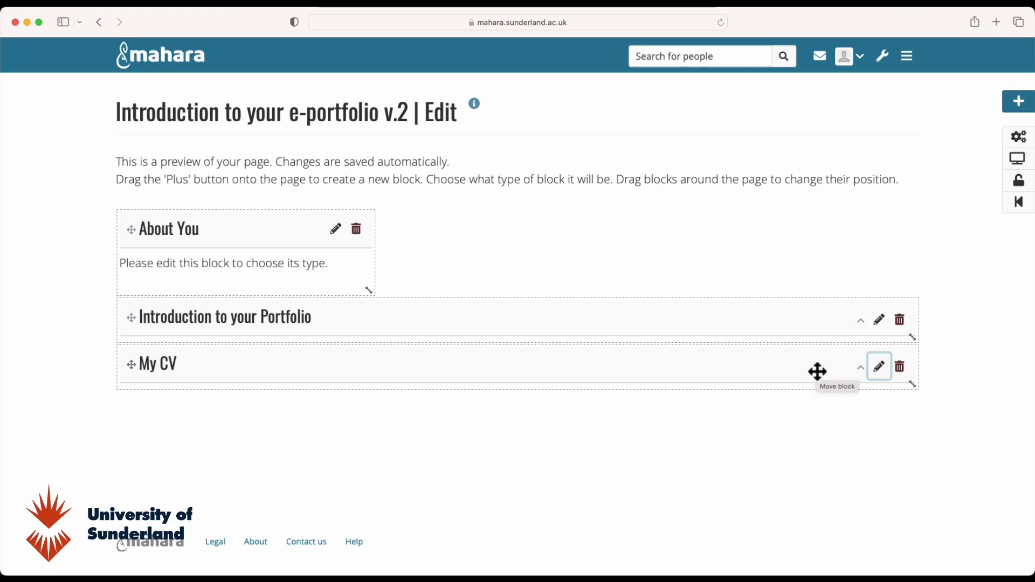
click(1019, 161)
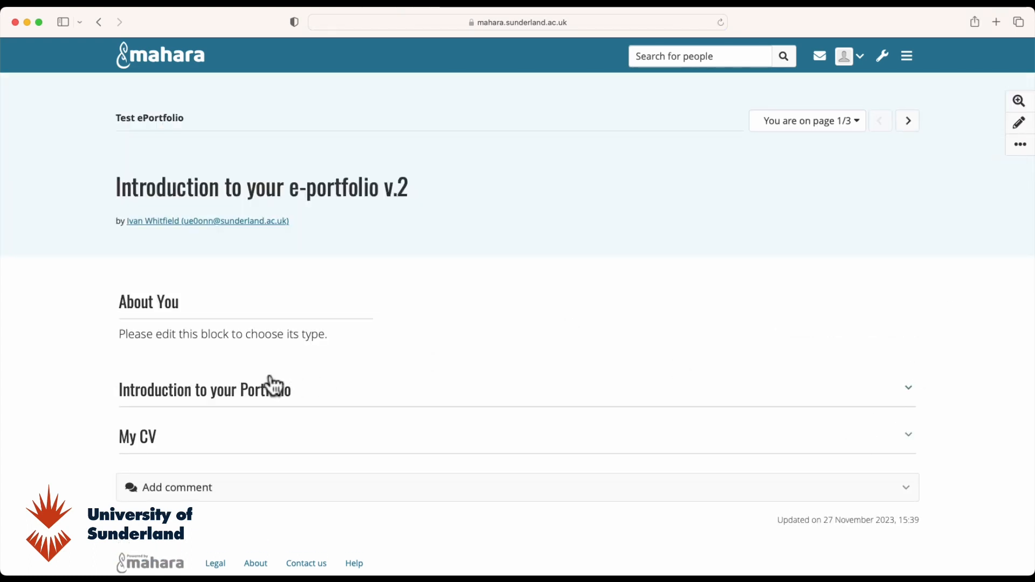
click(911, 392)
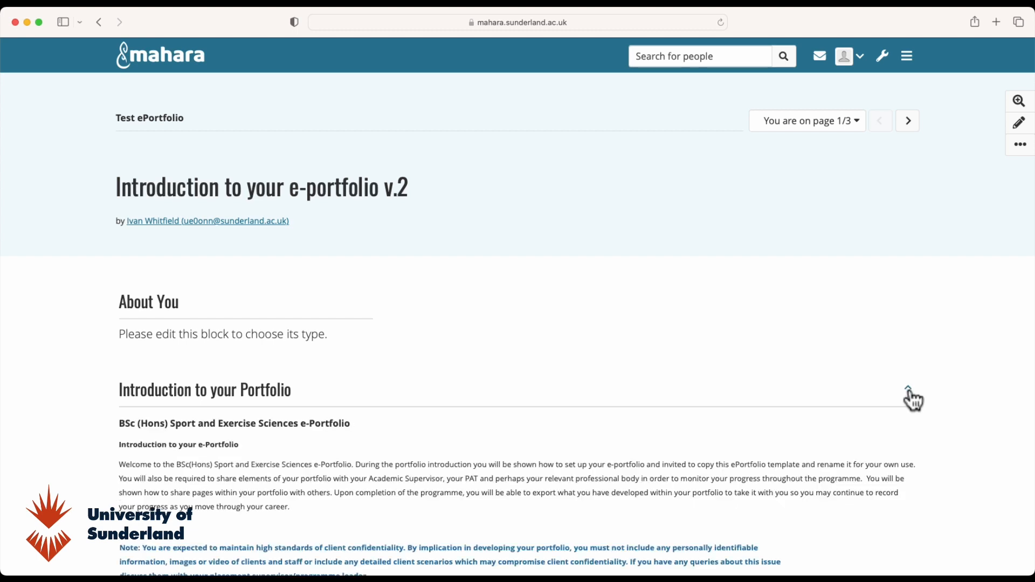
click(911, 392)
- Expand the My CV block to review its résumé content, then collapse it again
click(910, 438)
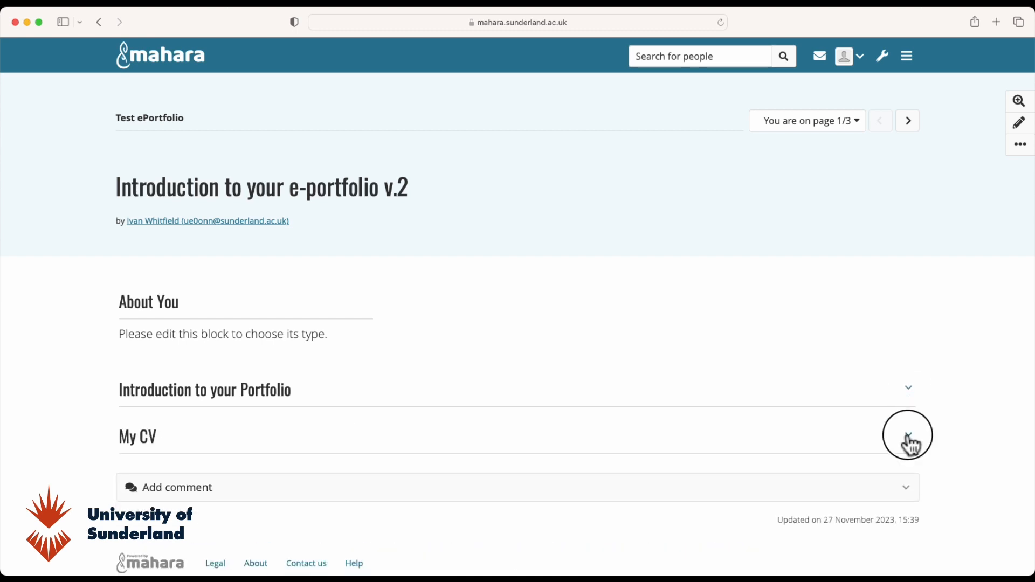
scroll(855, 469, down, 3)
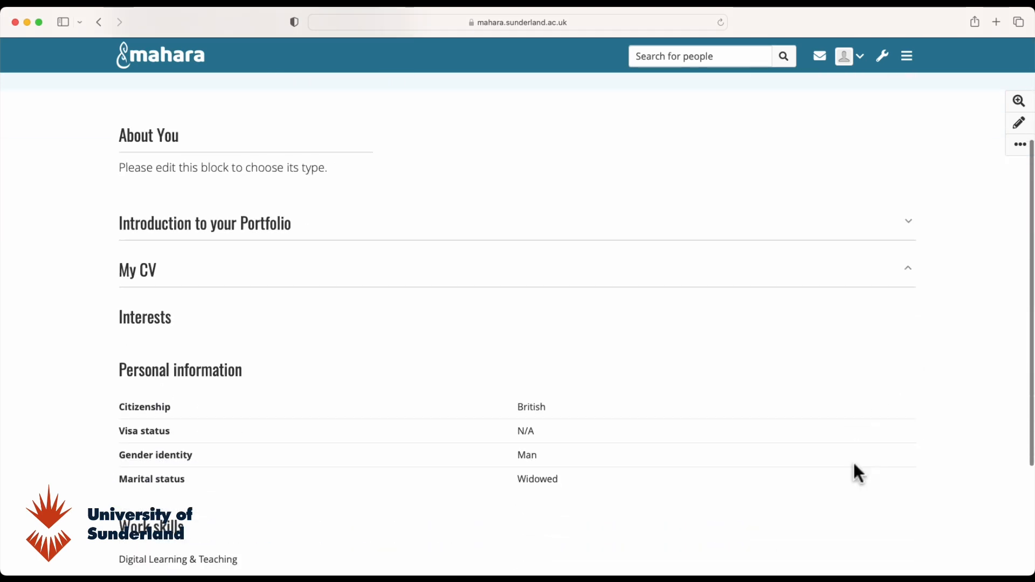
scroll(863, 420, up, 2)
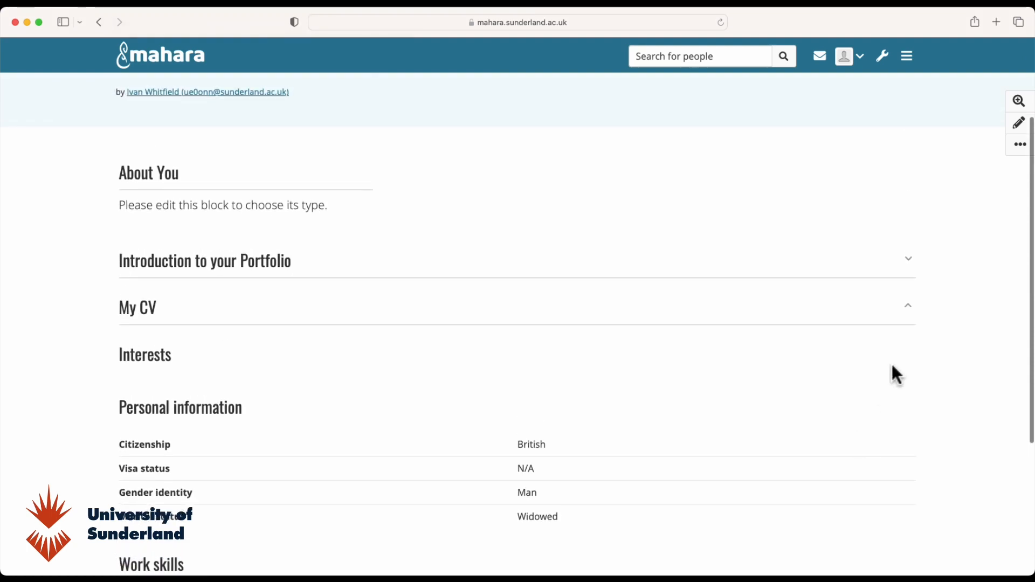
click(909, 311)
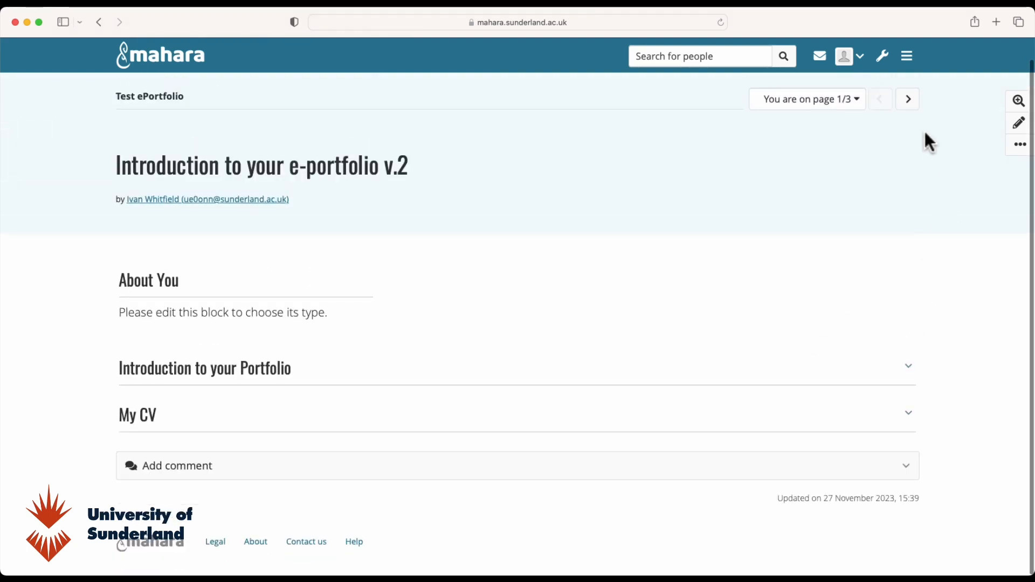
click(909, 58)
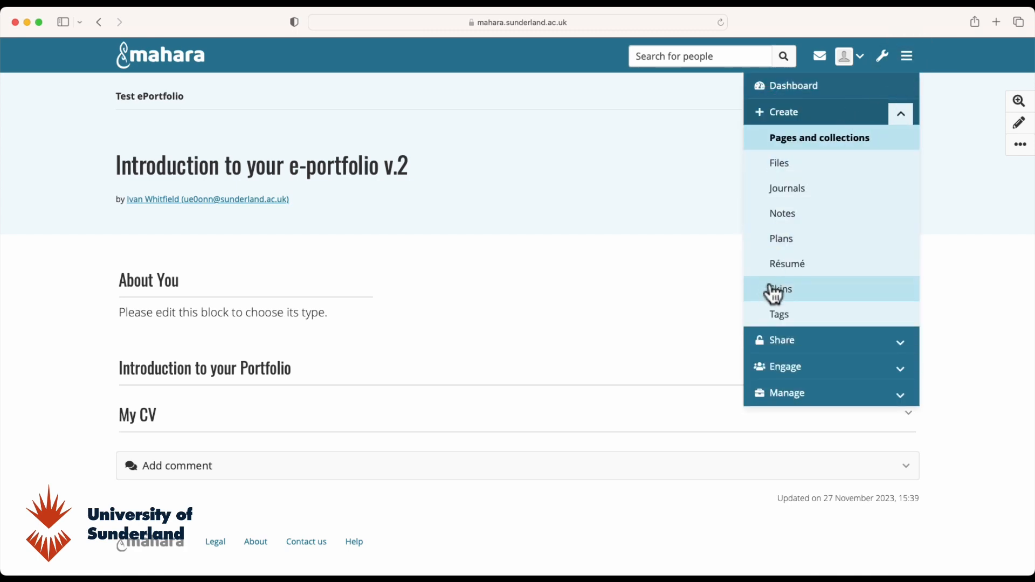
- Browse the Résumé's Education, Employment, Achievements, Goals and skills, and Interests tabs, then return to Introduction
click(787, 266)
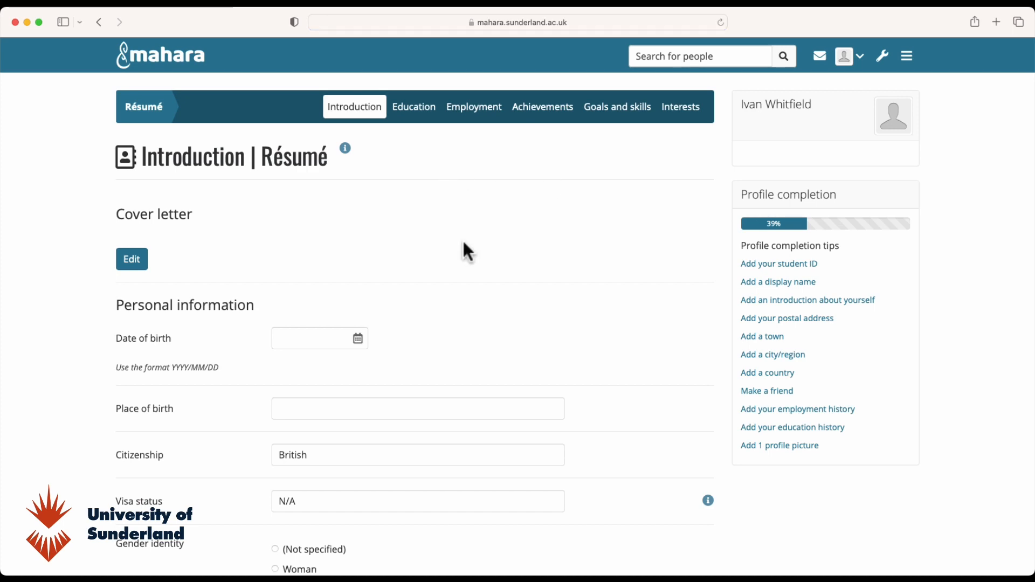
scroll(464, 329, down, 5)
scroll(380, 410, up, 5)
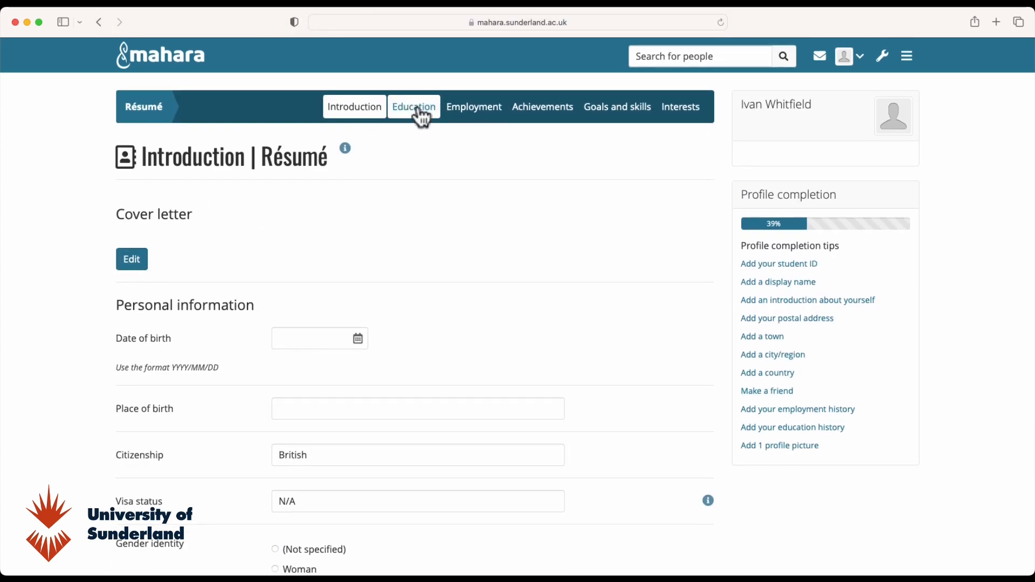
click(422, 113)
click(474, 114)
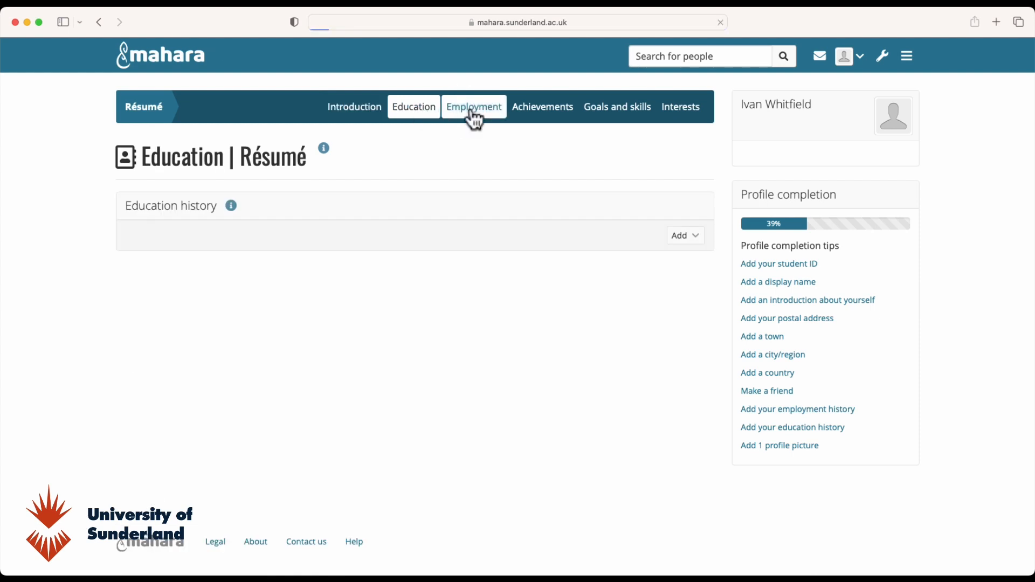
click(533, 119)
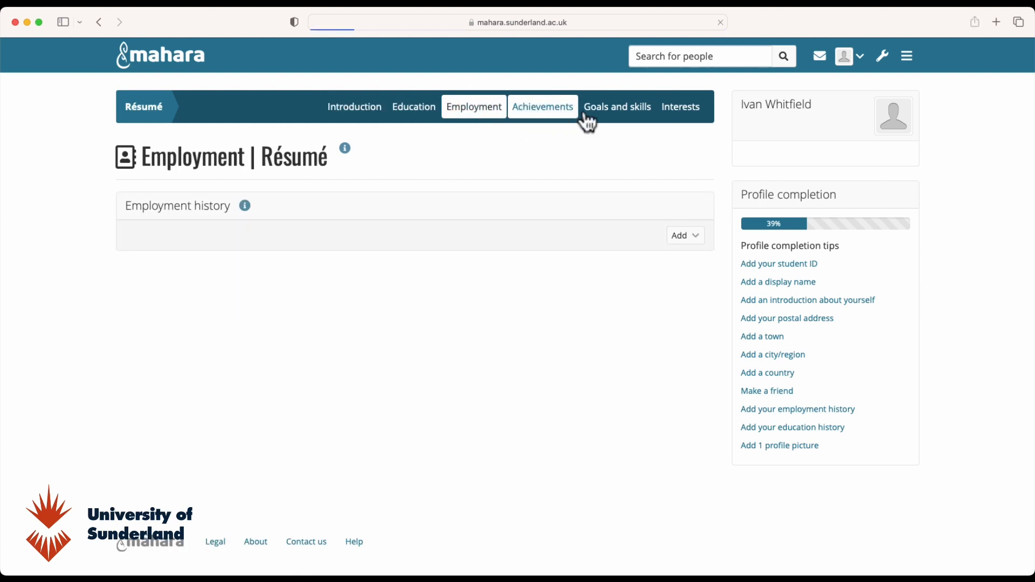
click(619, 111)
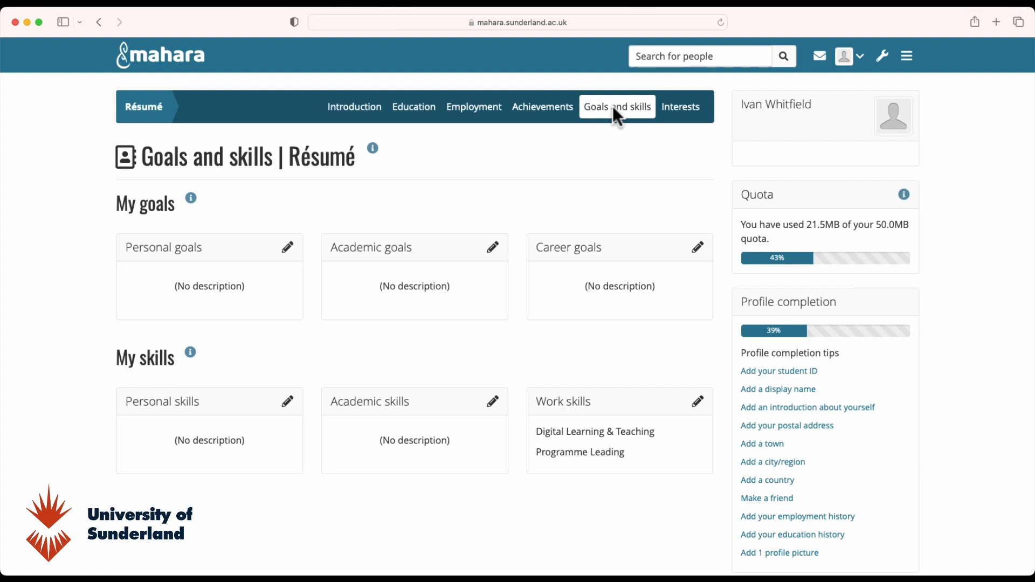
click(684, 116)
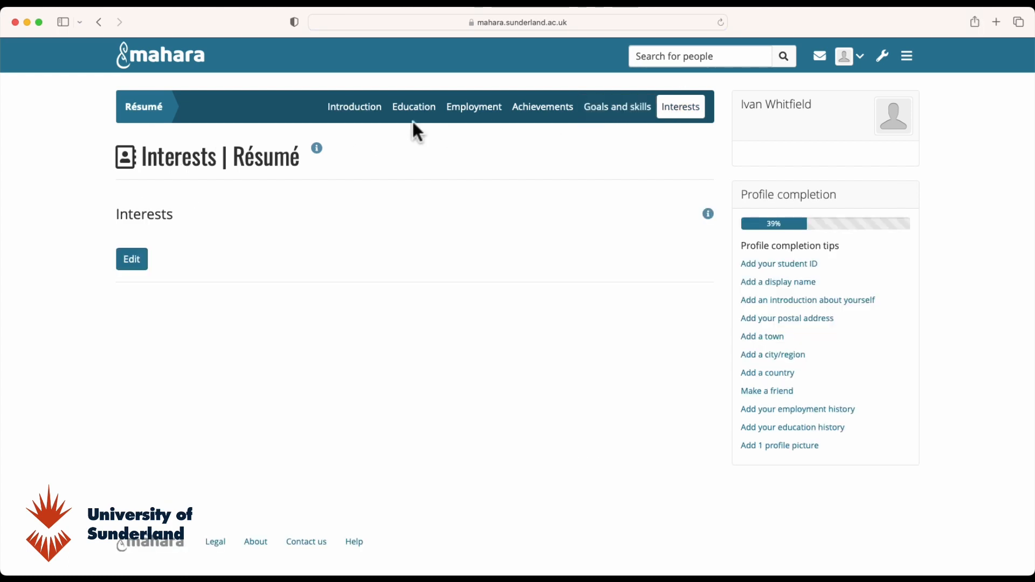
click(356, 113)
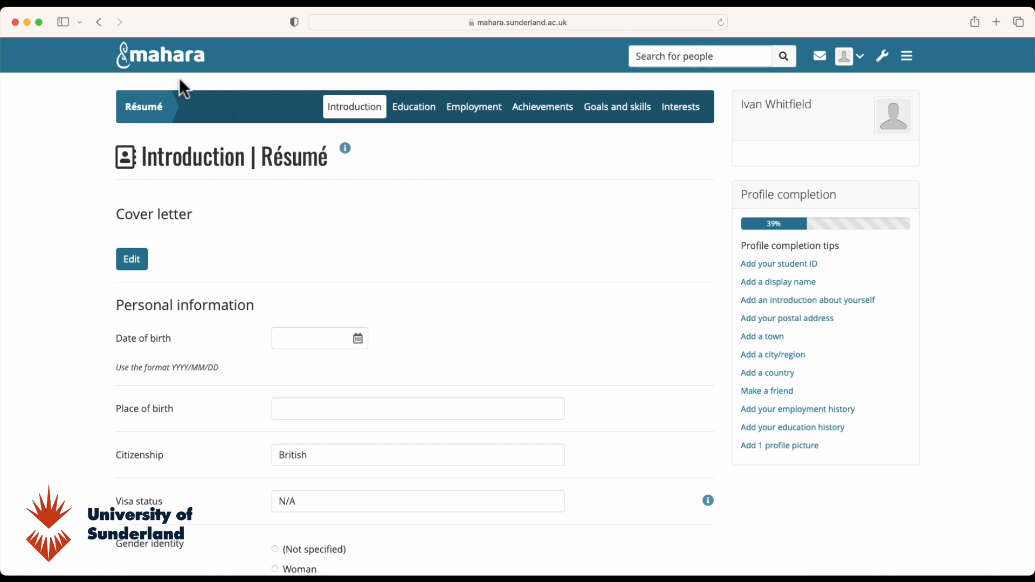
- Go back to the dashboard and open the Test ePortfolio collection
click(154, 54)
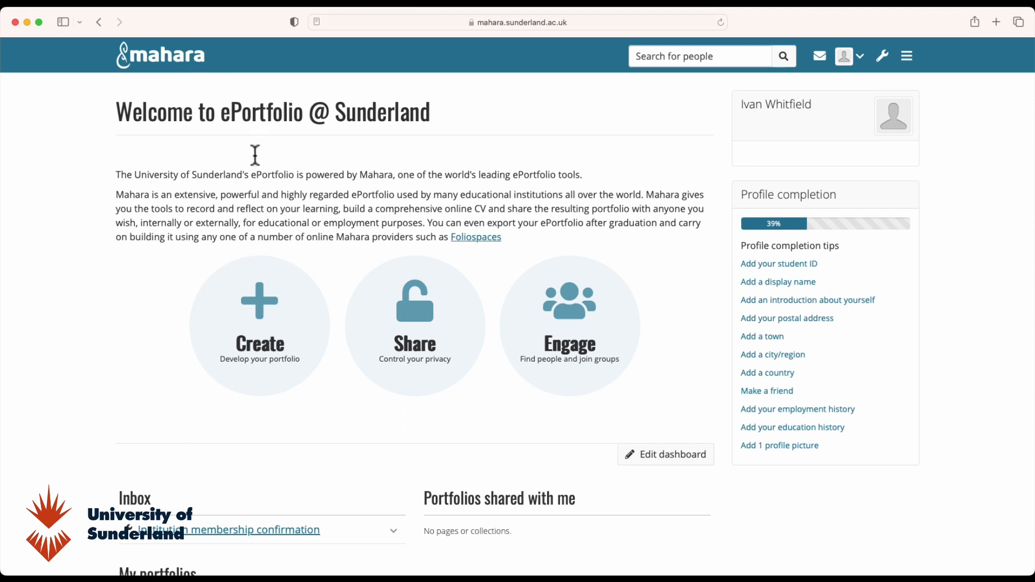
scroll(156, 300, down, 3)
scroll(160, 302, down, 2)
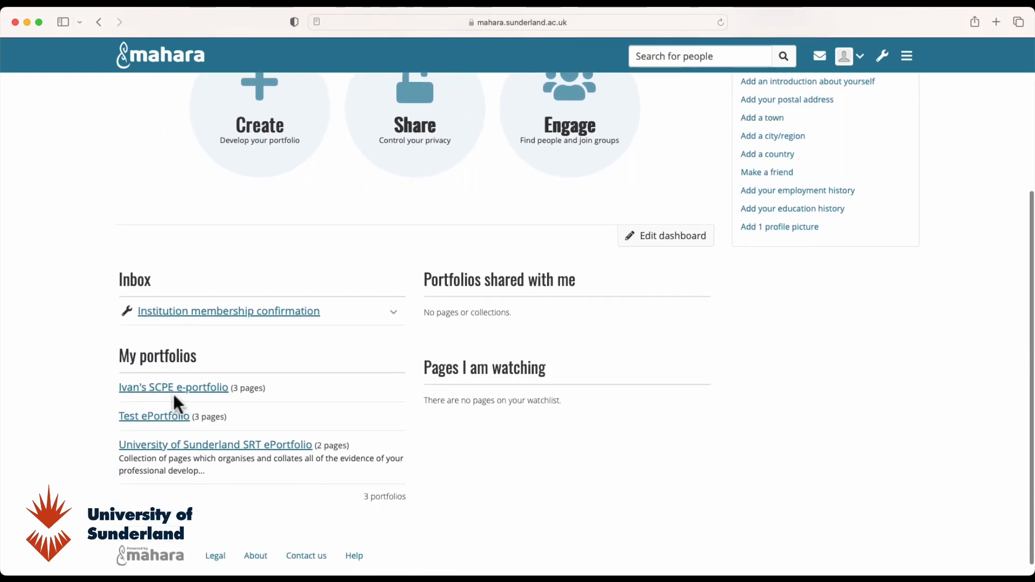
click(155, 418)
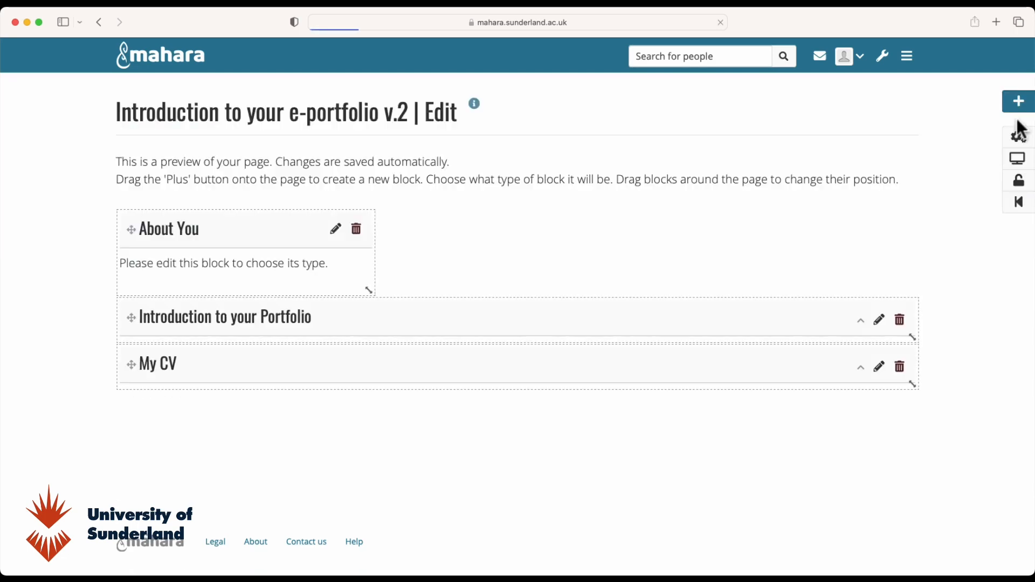
- Add a block at the bottom listing recent entries from the Clinical Reflections journal
click(1021, 98)
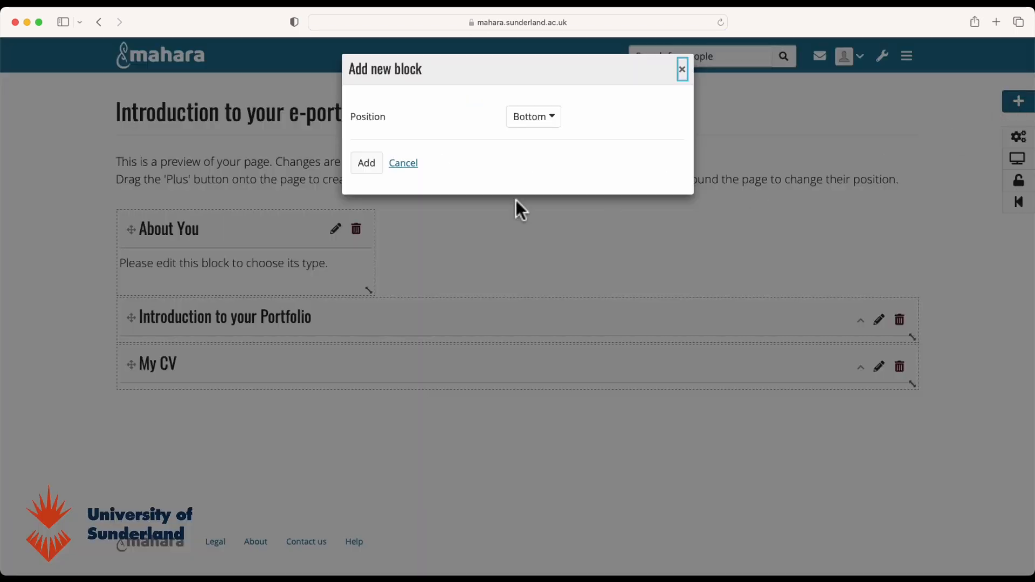
click(374, 169)
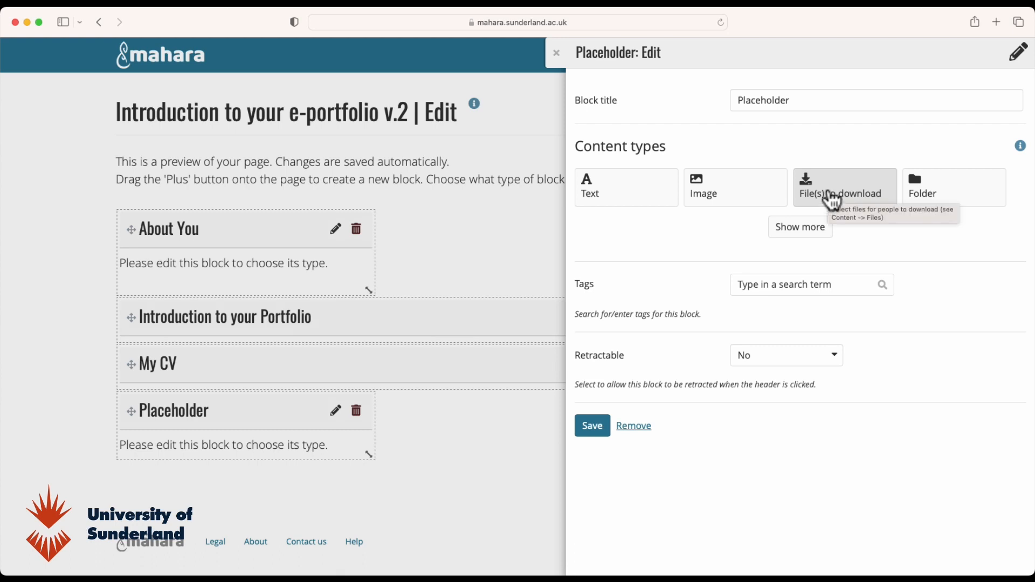
click(780, 229)
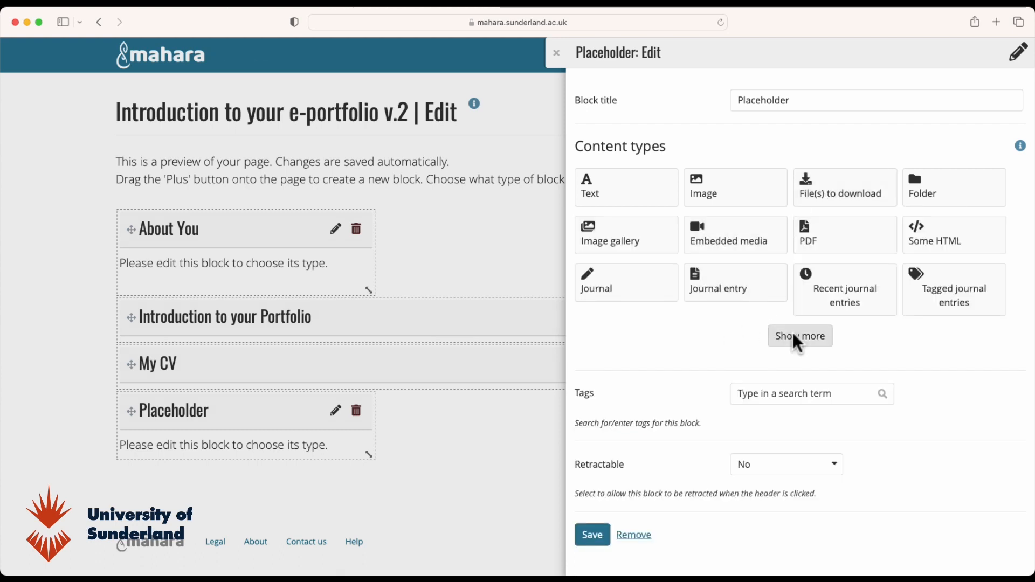
click(839, 306)
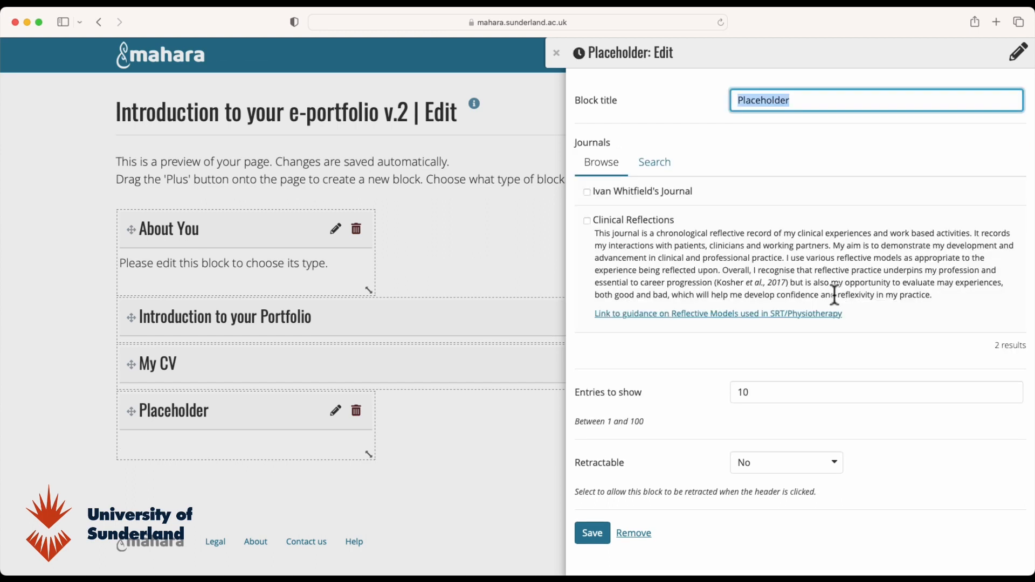
click(586, 221)
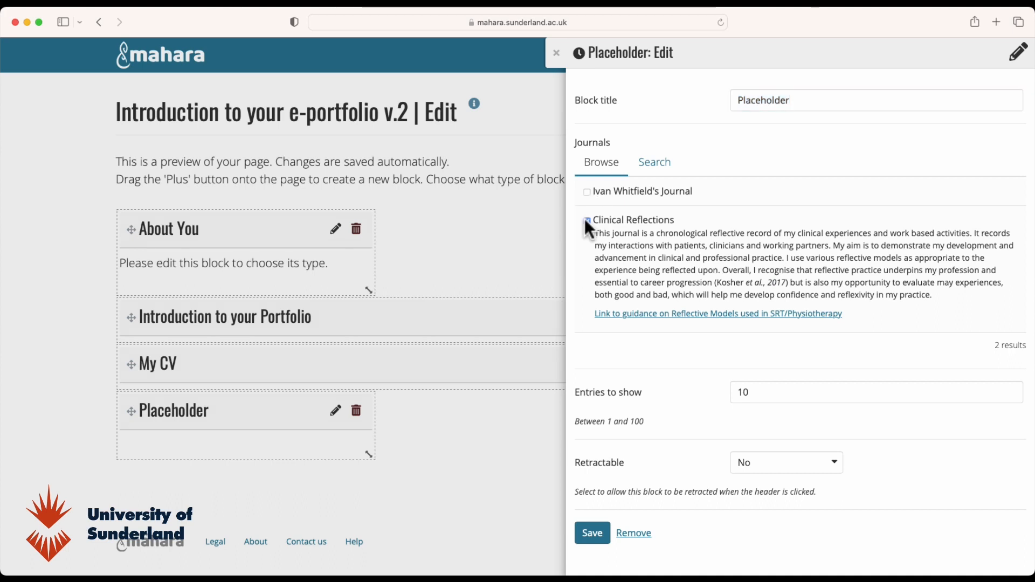
- Set the journal block's Retractable option to Yes and save it
click(809, 464)
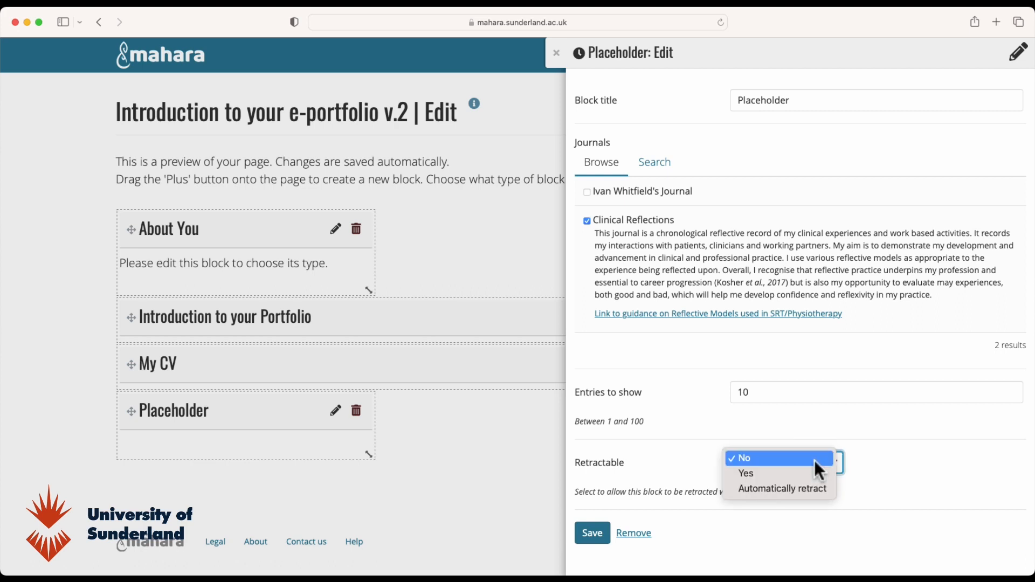
click(742, 474)
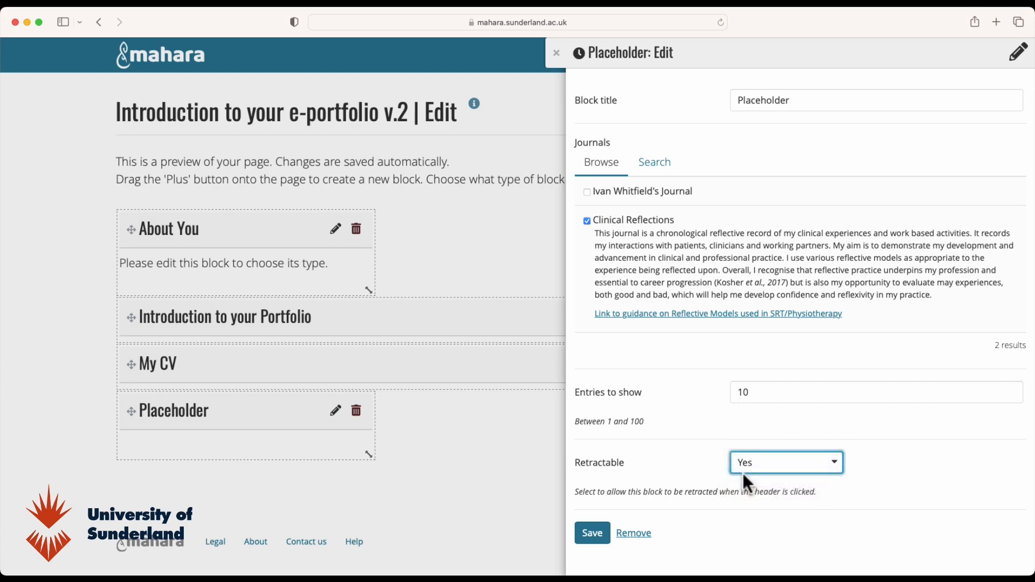
click(593, 535)
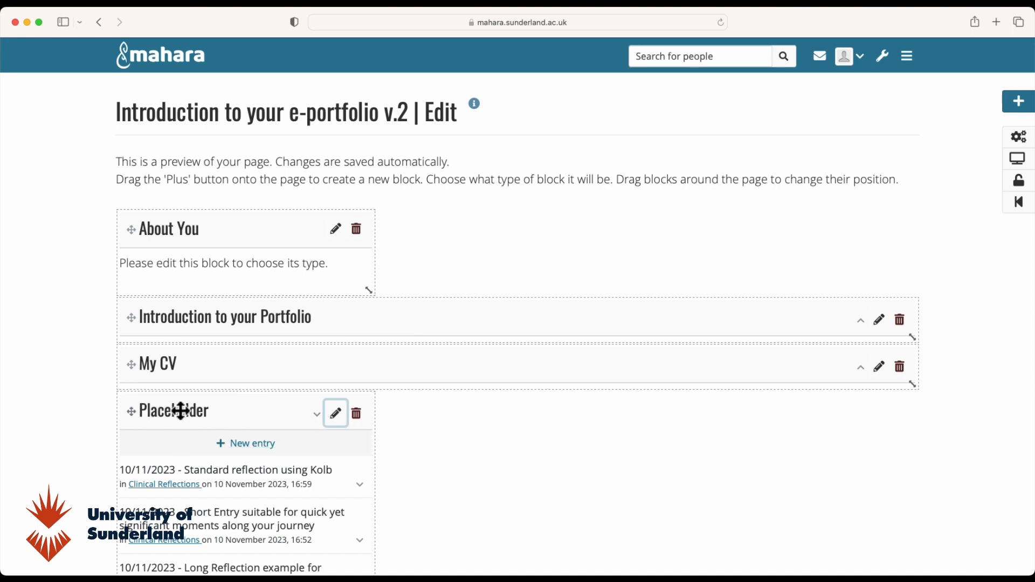
- Retitle the journal block 'My Reflections', move it beside About You, and stretch it to the right edge
click(336, 416)
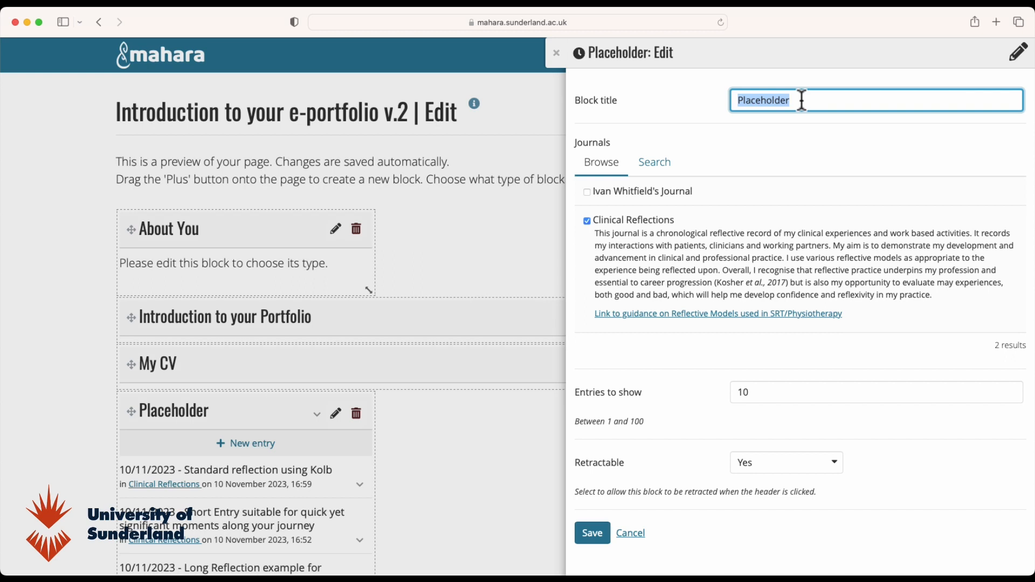
text(My Reflections)
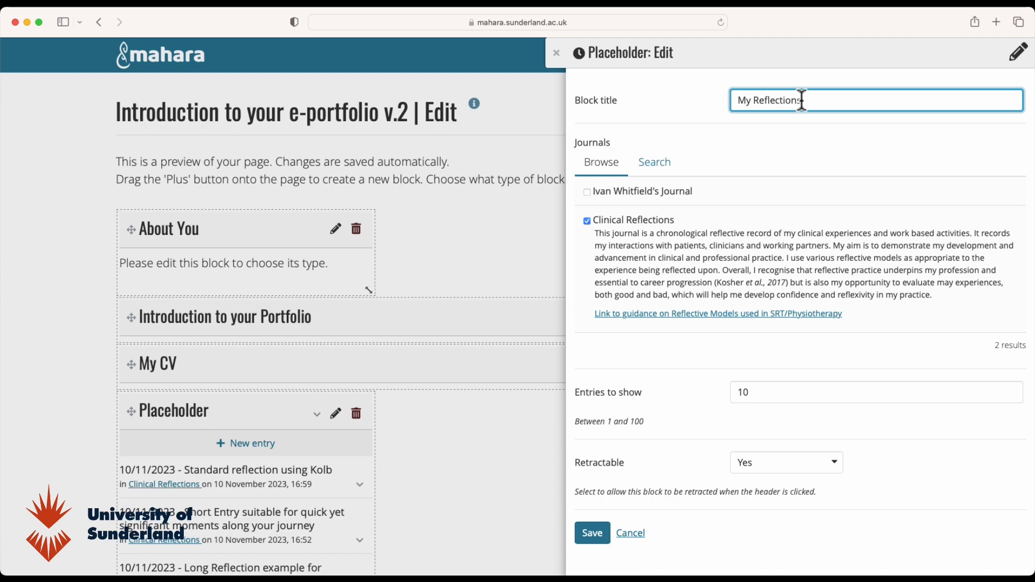
click(587, 528)
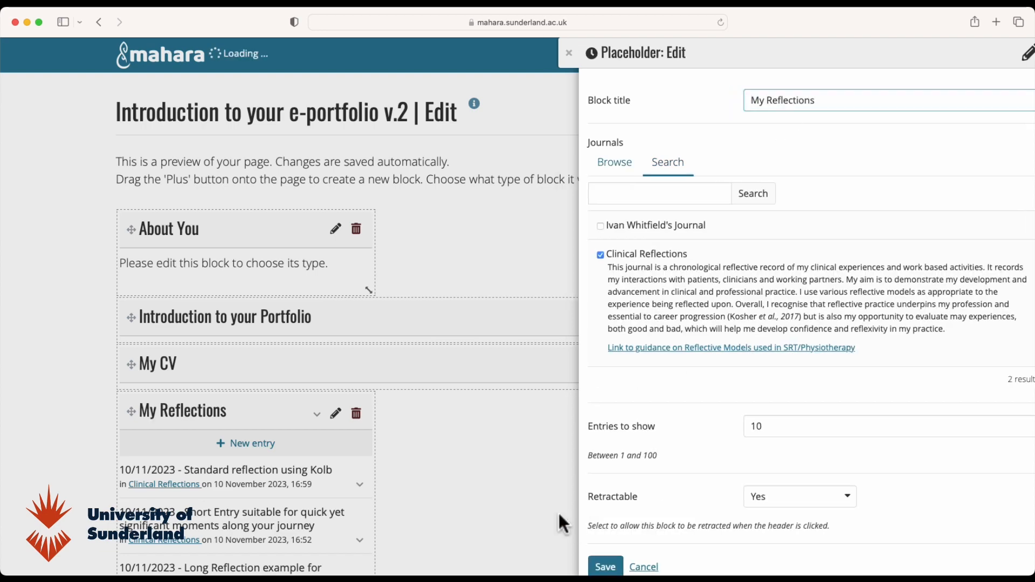
drag(224, 419, 488, 233)
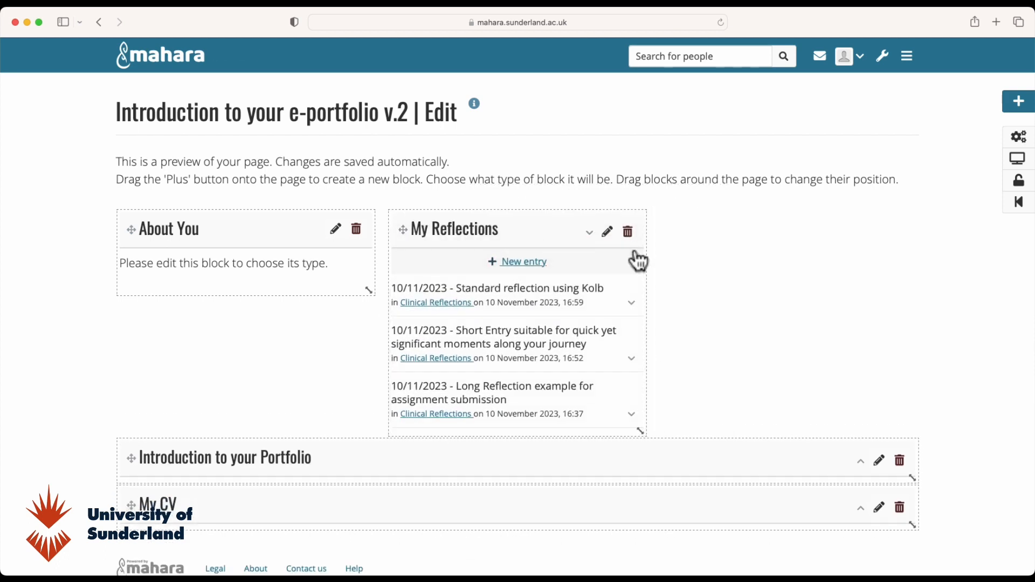
drag(651, 248, 920, 248)
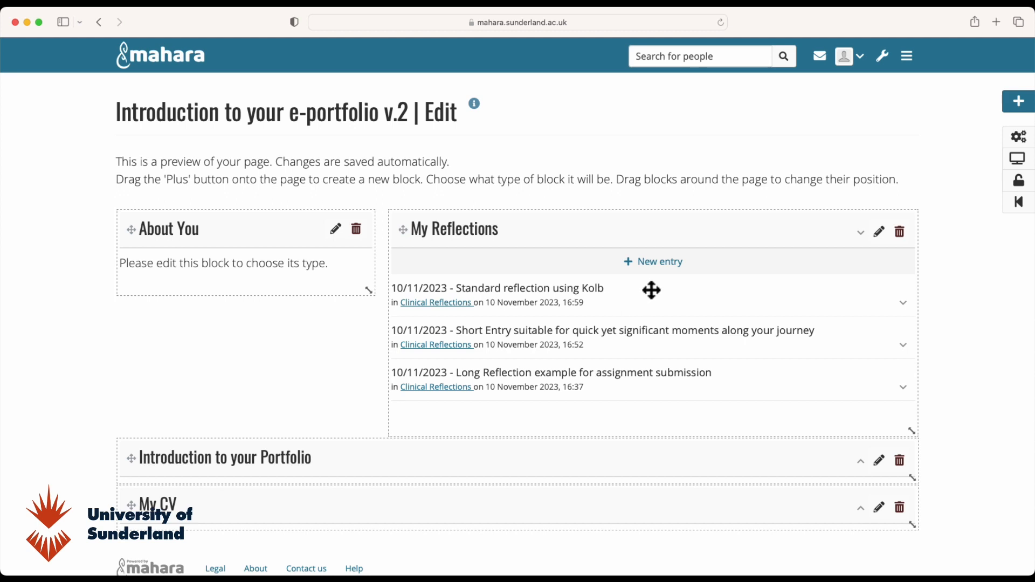
- Display the finished page and read the Short Entry reflection, then collapse it
click(1021, 161)
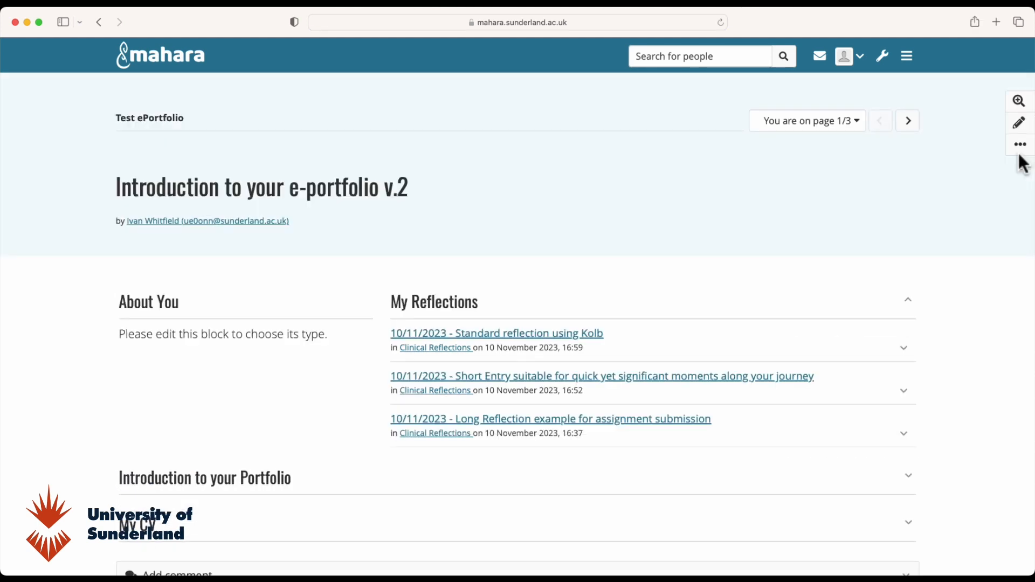
scroll(917, 360, down, 2)
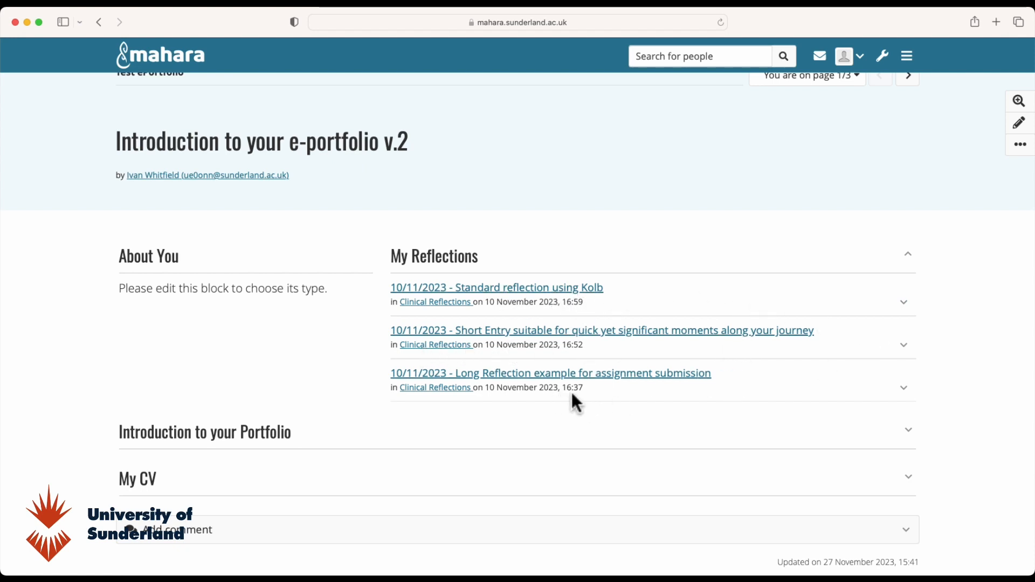
click(906, 346)
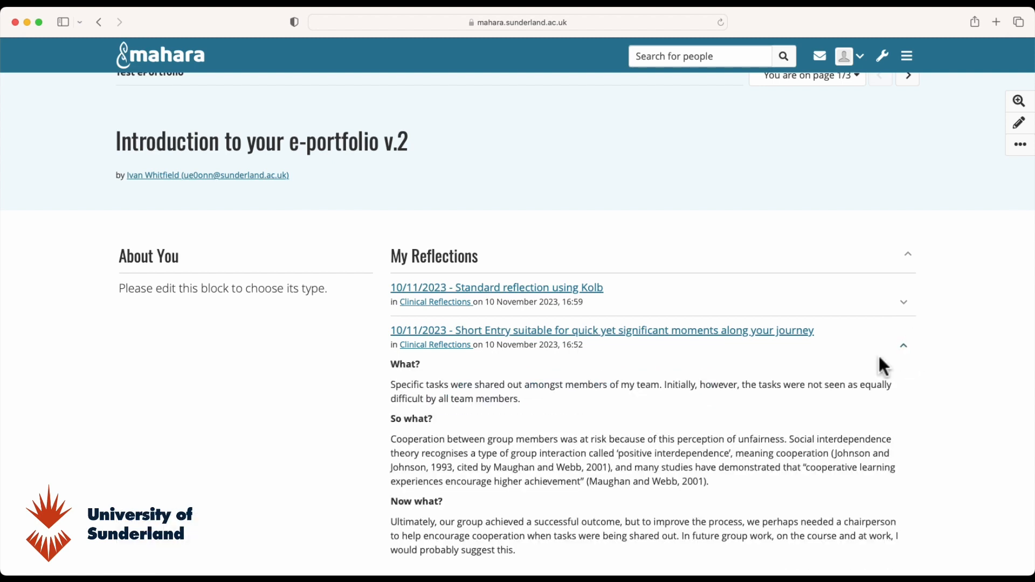
scroll(792, 411, down, 3)
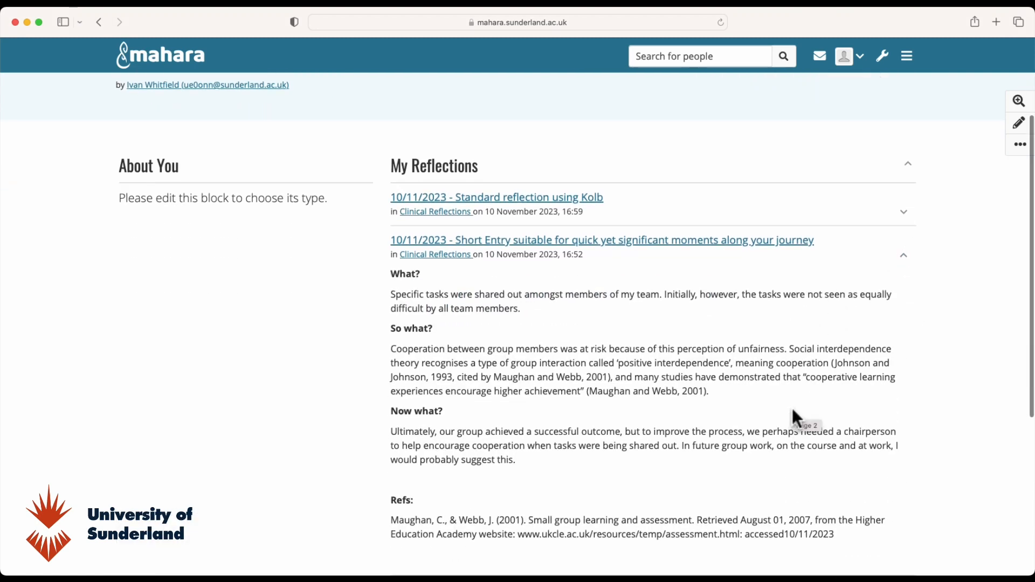
scroll(792, 409, down, 3)
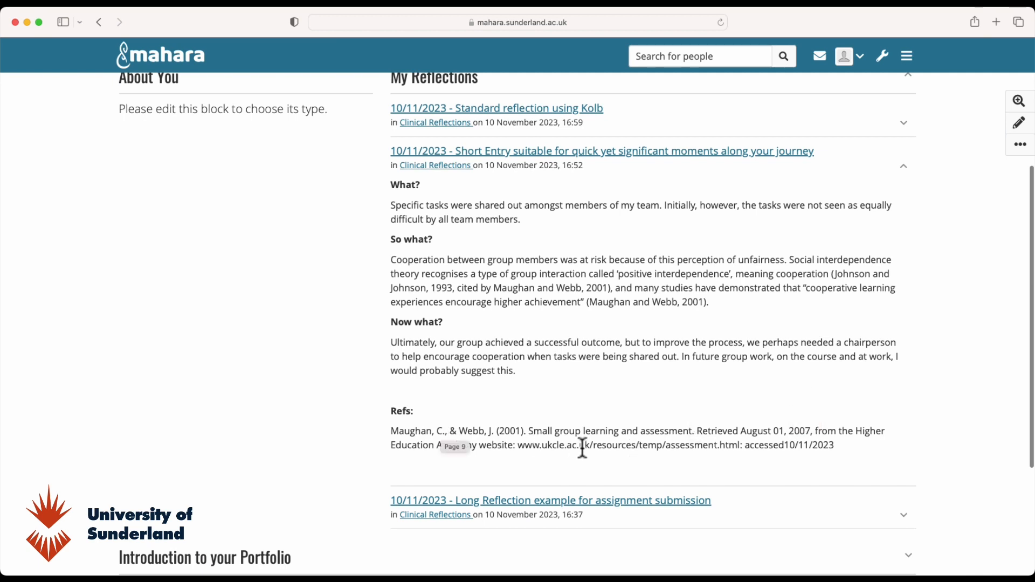
click(904, 166)
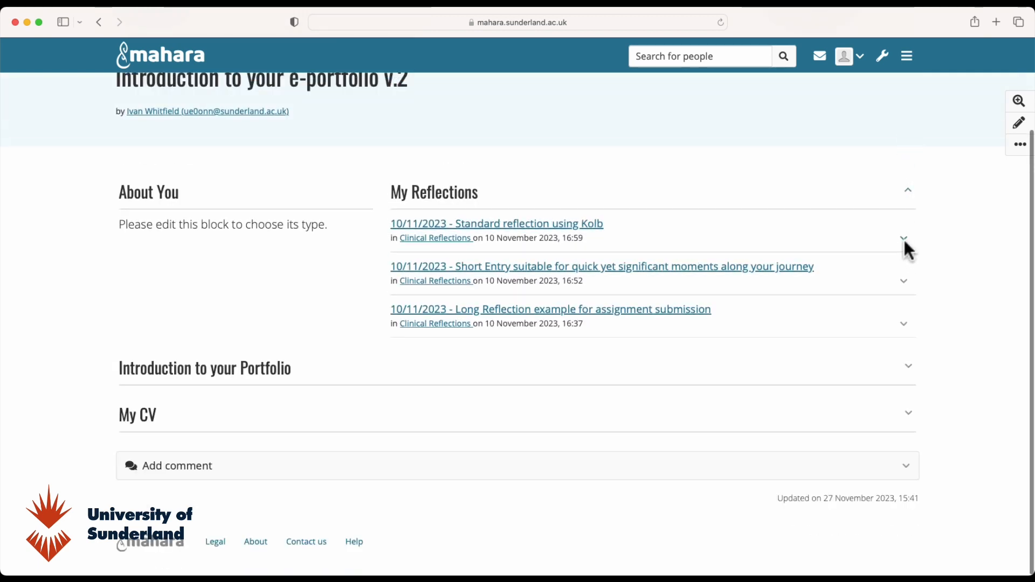
- Expand and read the Standard reflection using Kolb entry, then collapse it
click(904, 238)
scroll(804, 300, down, 7)
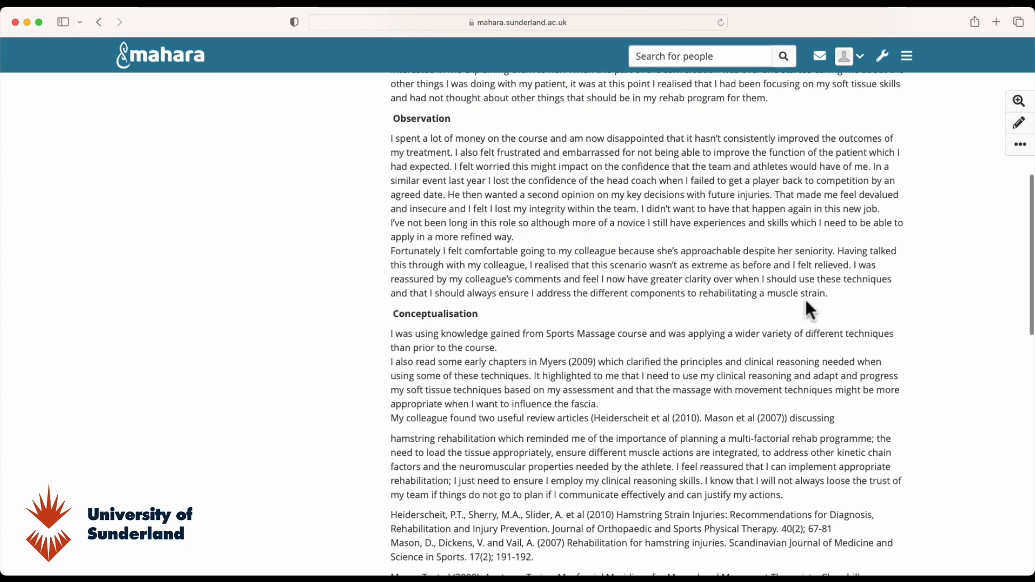
scroll(809, 300, down, 15)
scroll(814, 292, up, 8)
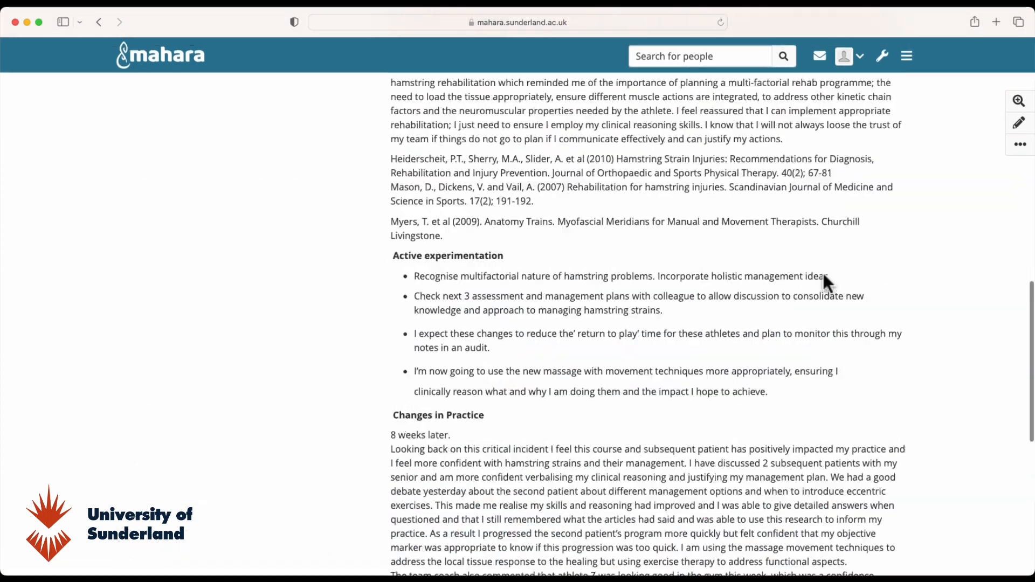
scroll(903, 203, up, 10)
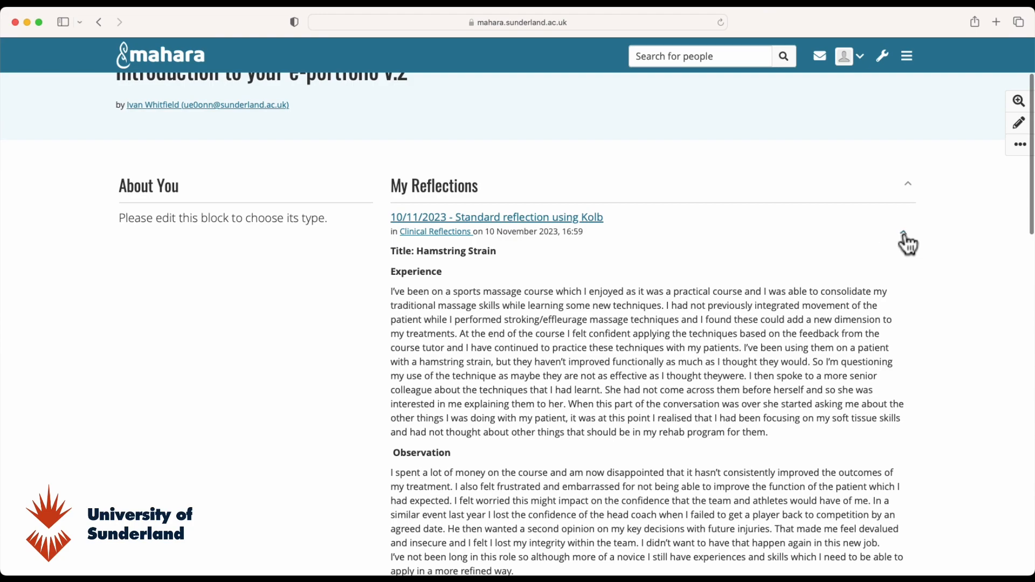
click(906, 235)
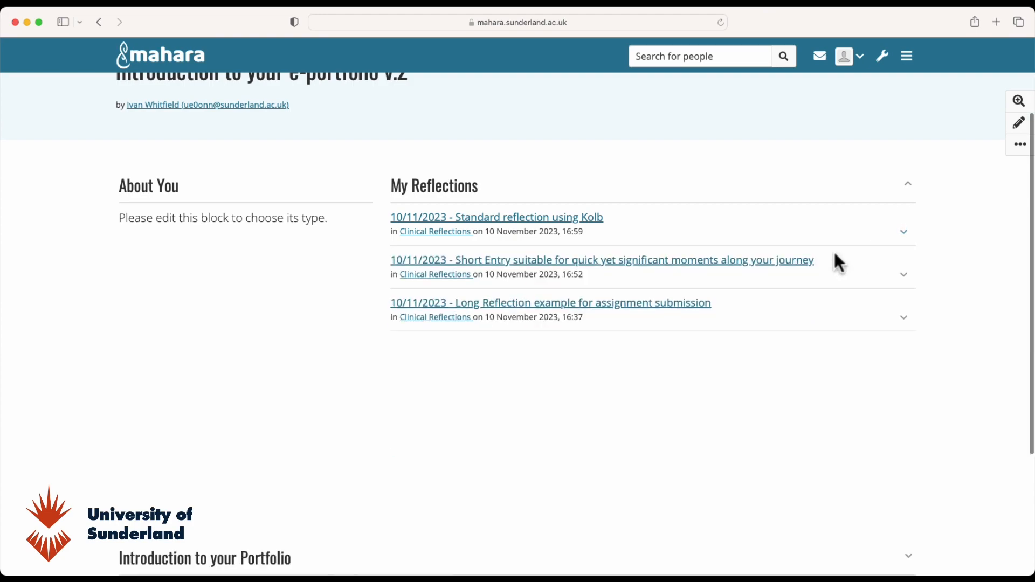
- Expand the Long Reflection entry, scroll through its full essay, then collapse it
click(905, 325)
scroll(860, 349, down, 10)
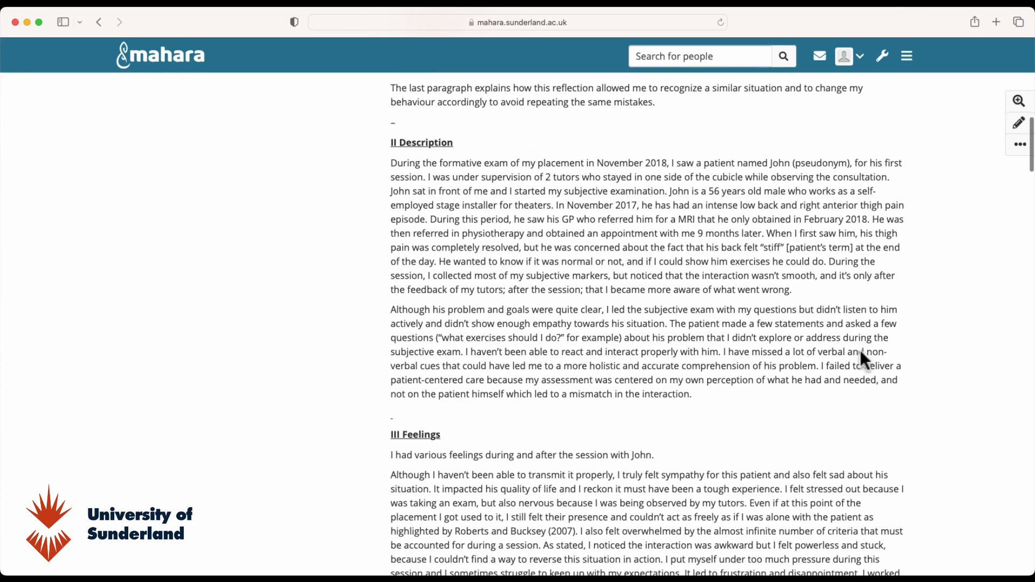
scroll(864, 360, down, 10)
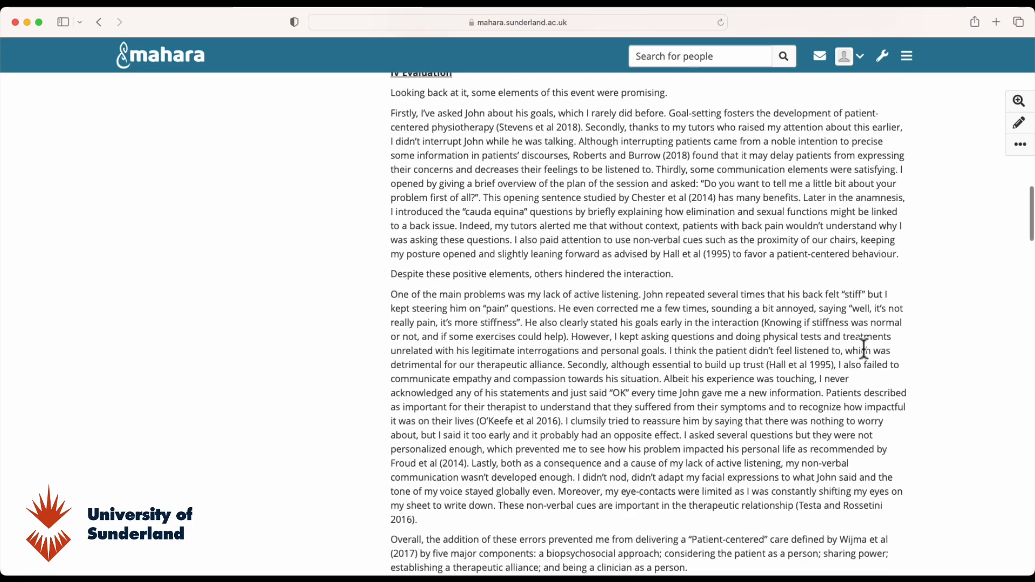
scroll(865, 349, down, 15)
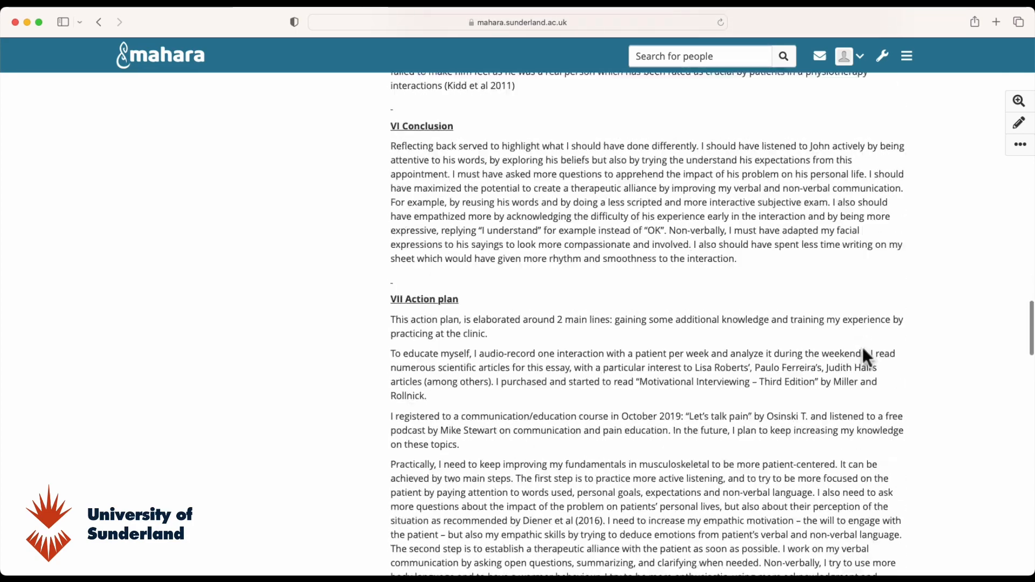
scroll(865, 358, down, 20)
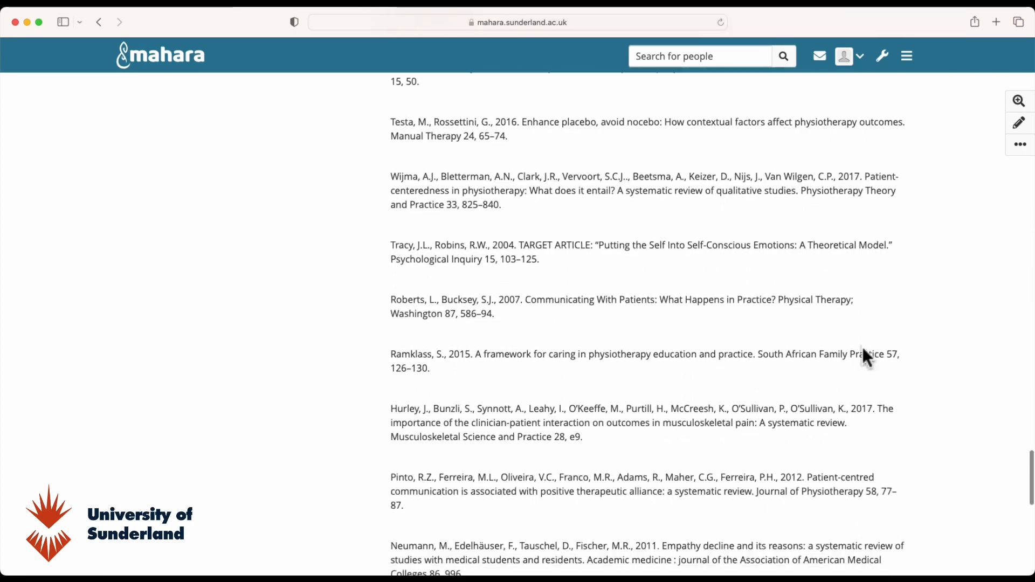
scroll(866, 353, down, 5)
scroll(864, 350, up, 20)
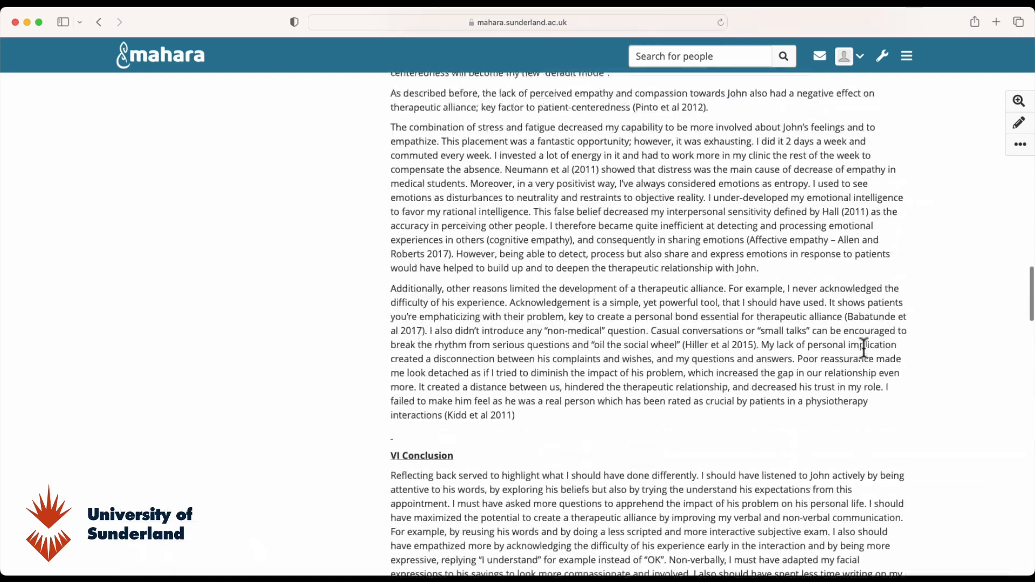
scroll(864, 348, up, 20)
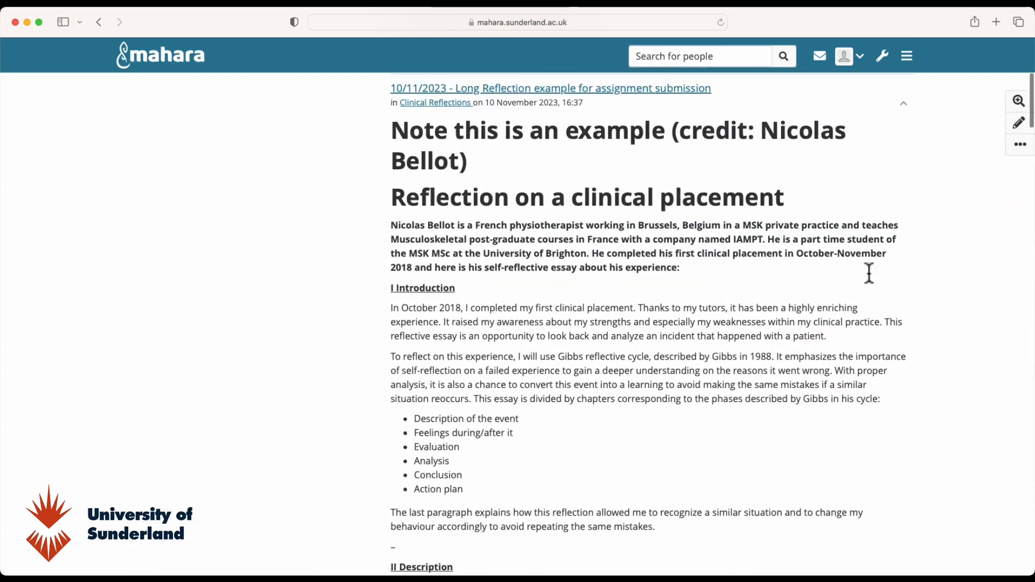
scroll(870, 273, up, 10)
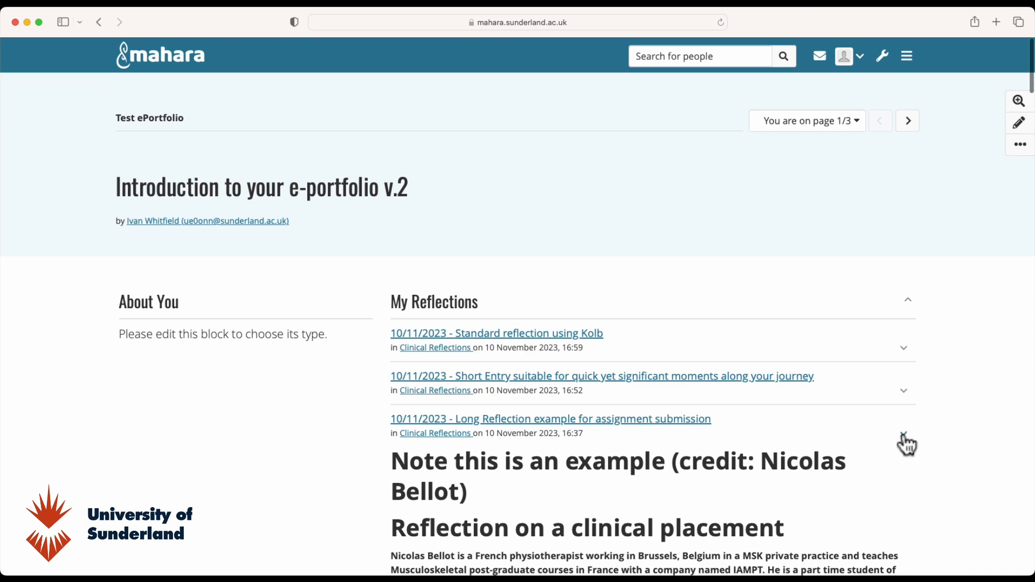
click(906, 438)
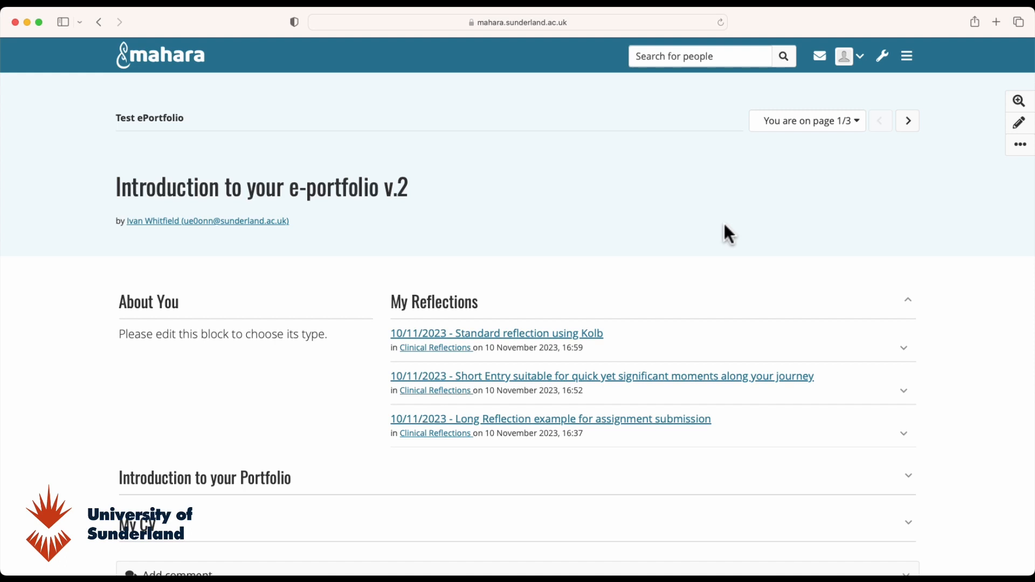
- Switch to the Reflective Journals v.2 page and start editing it
click(834, 123)
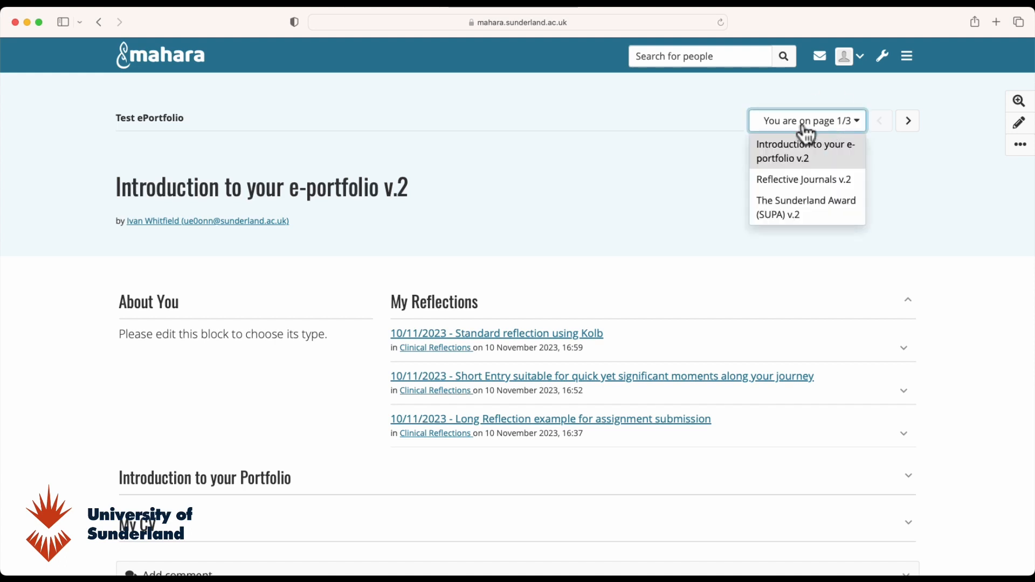
click(790, 184)
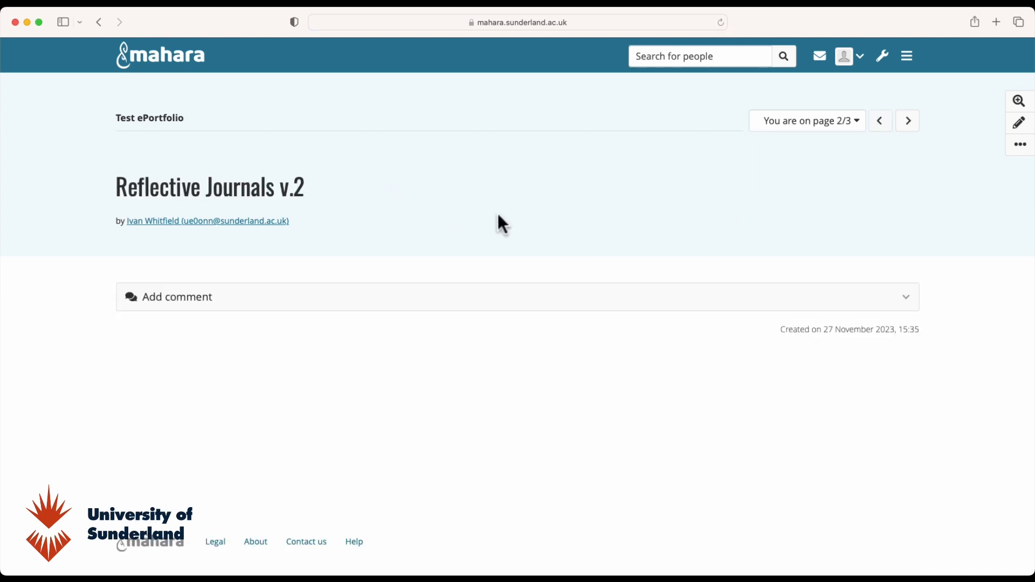
click(1021, 129)
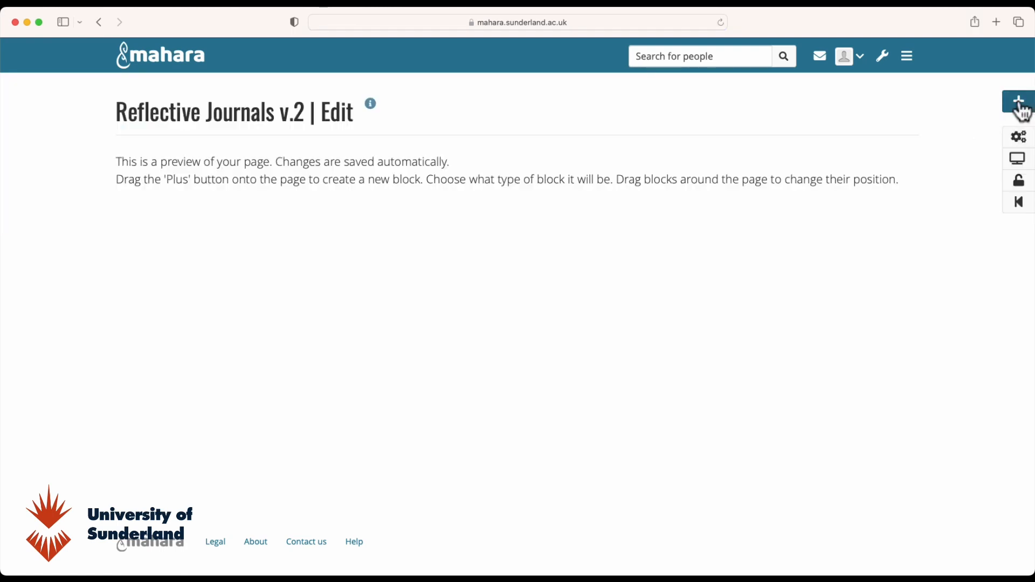
- Add a new block at the bottom titled 'My Reflective Journal'
click(1021, 110)
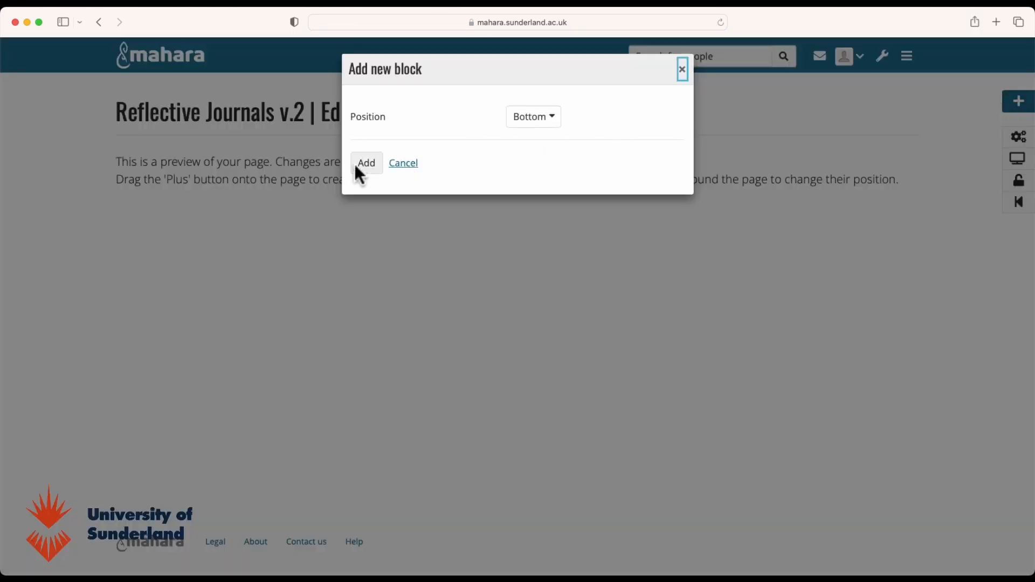
click(362, 163)
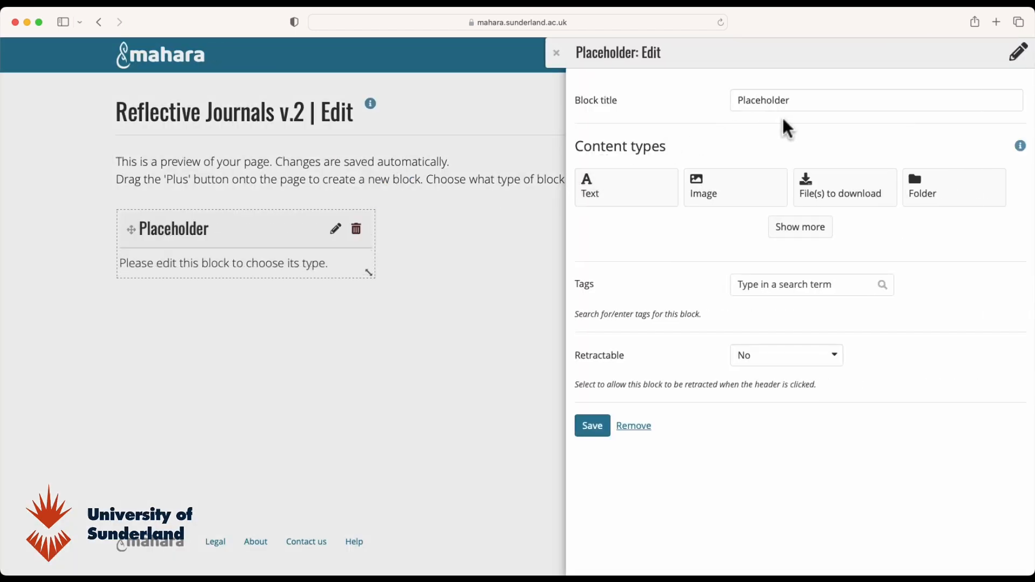
drag(809, 104, 726, 103)
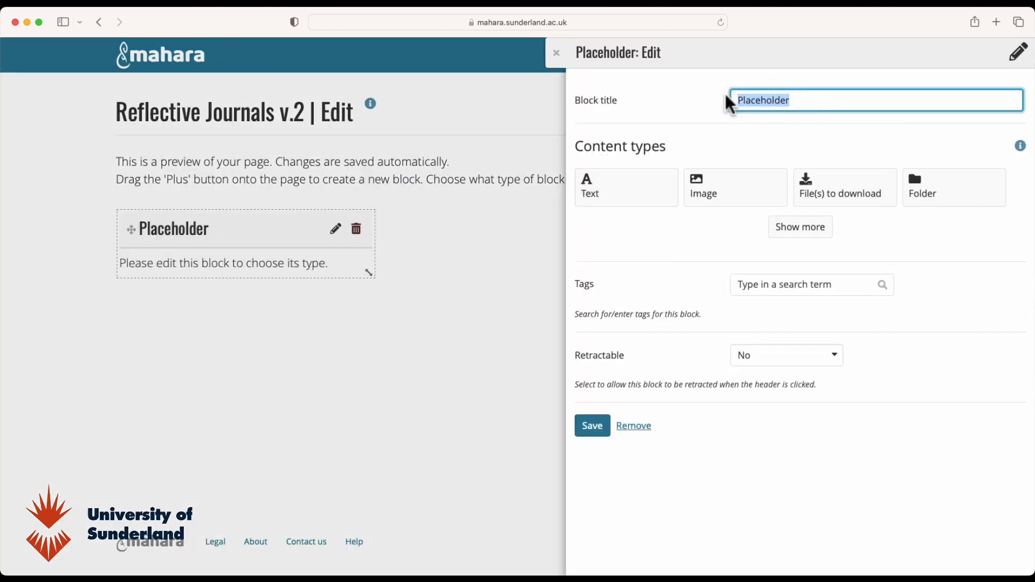
text(My Reflective Journal)
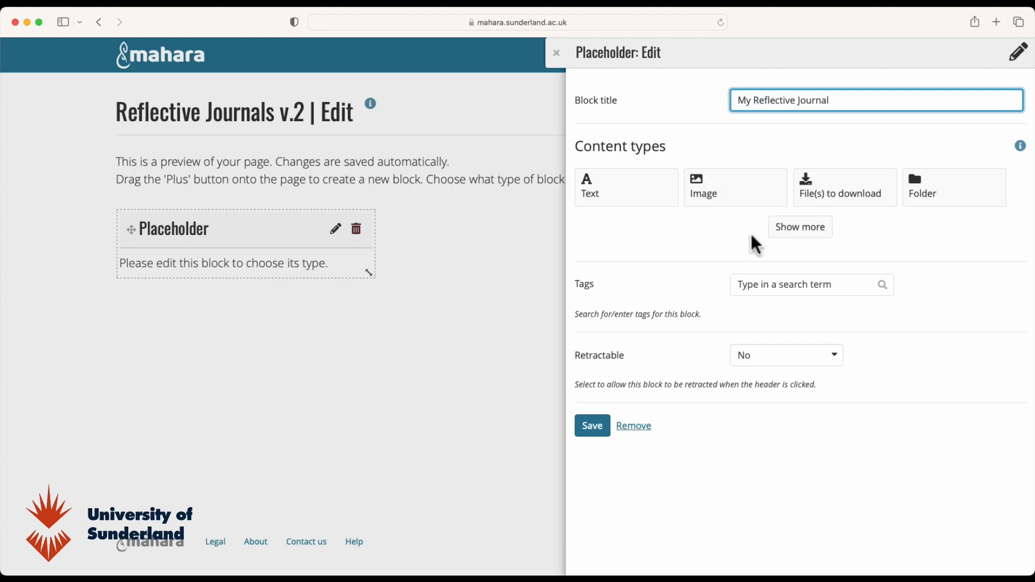
- Make it a Journal block for Clinical Reflections with Retractable set to Yes, and save
click(798, 231)
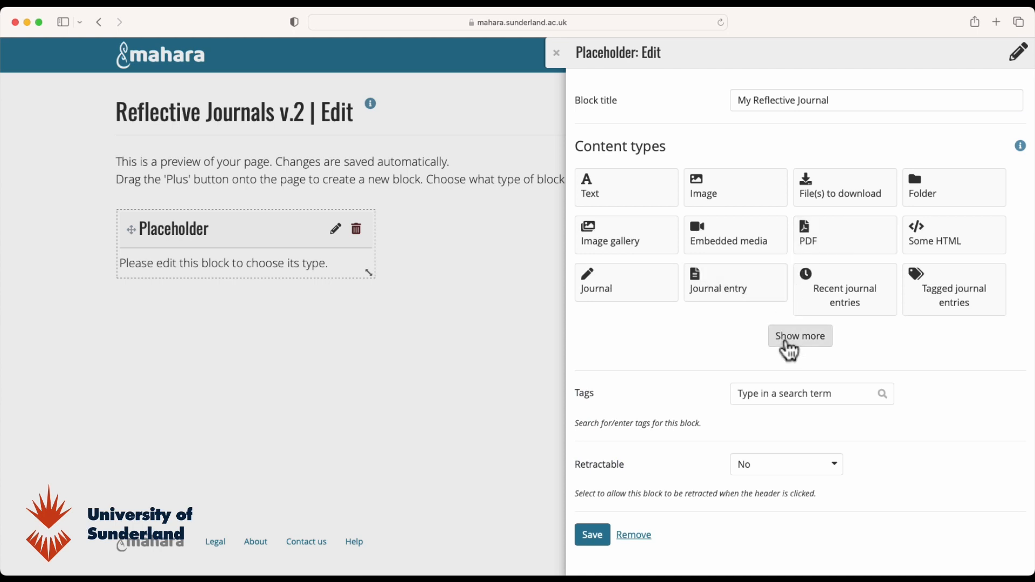
click(618, 298)
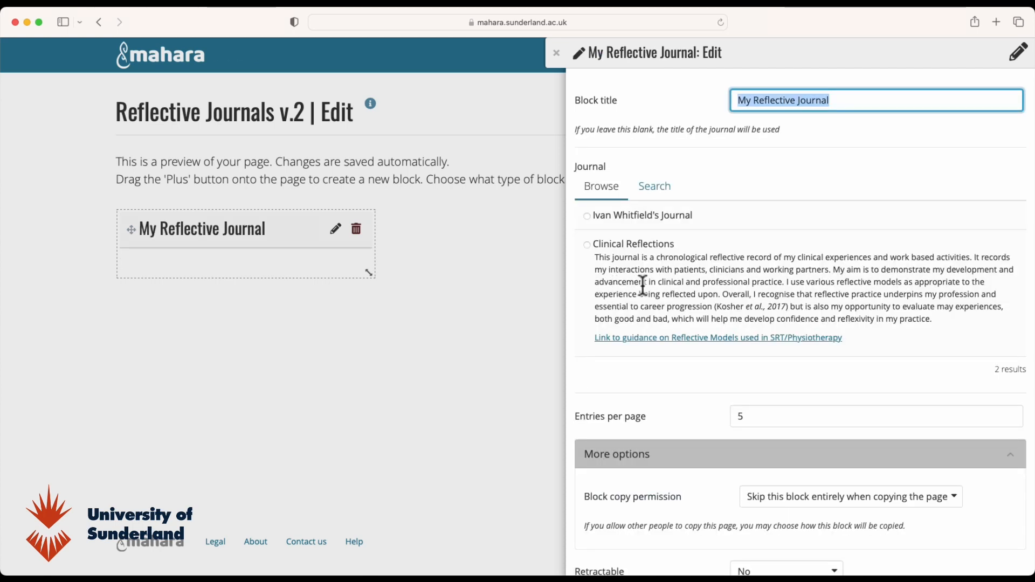
click(587, 246)
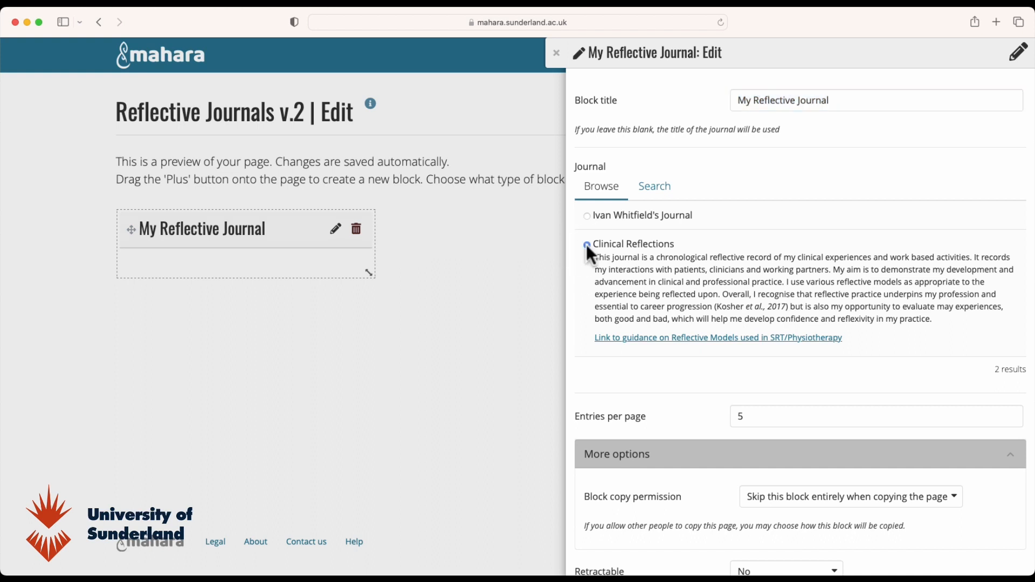
scroll(686, 399, down, 3)
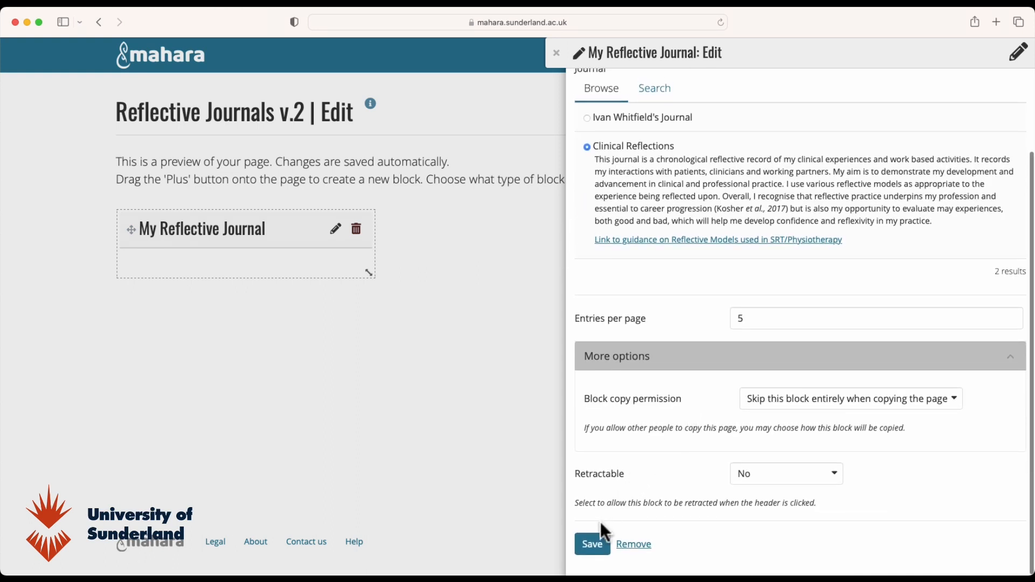
click(780, 477)
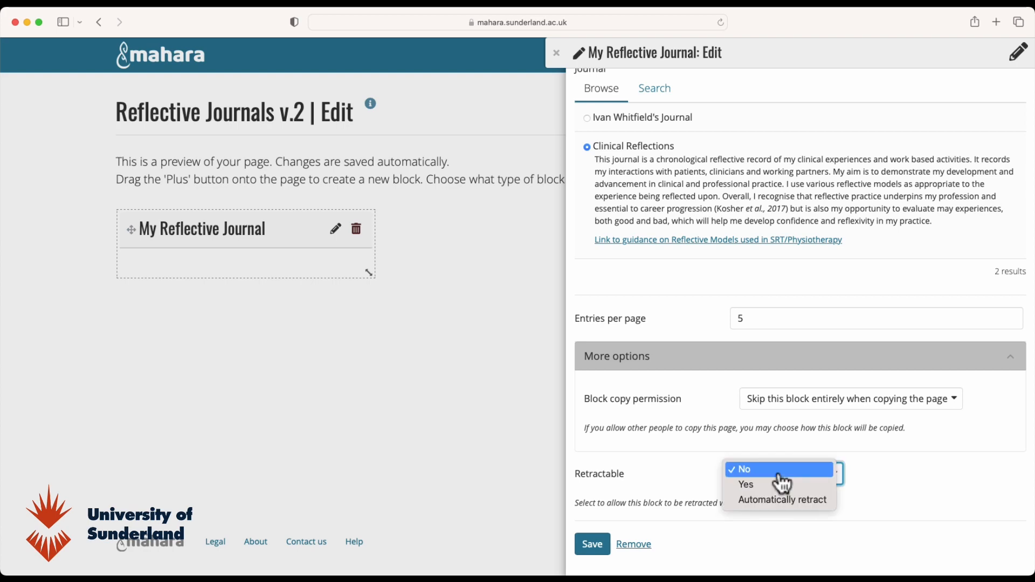
click(755, 486)
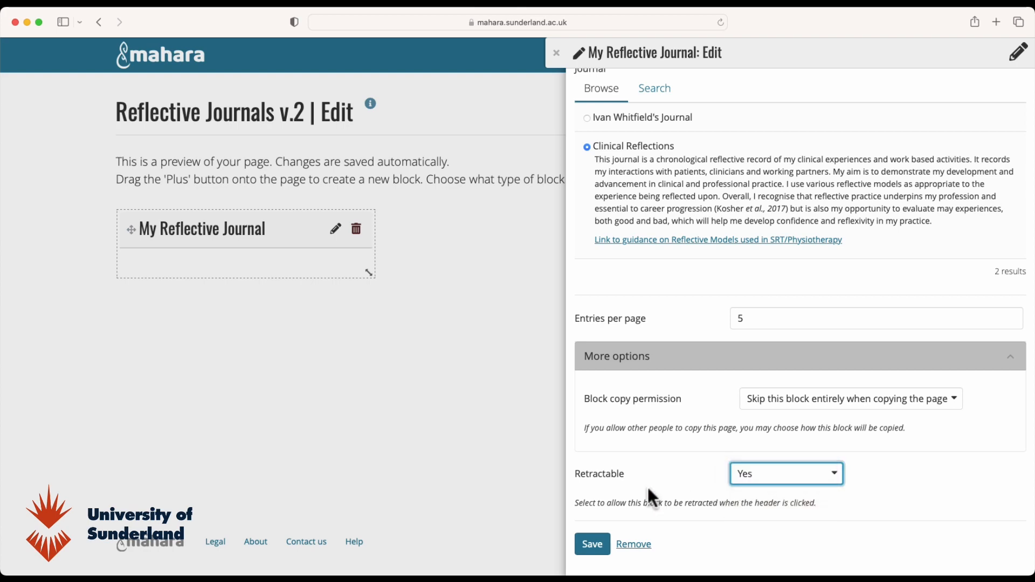
click(593, 545)
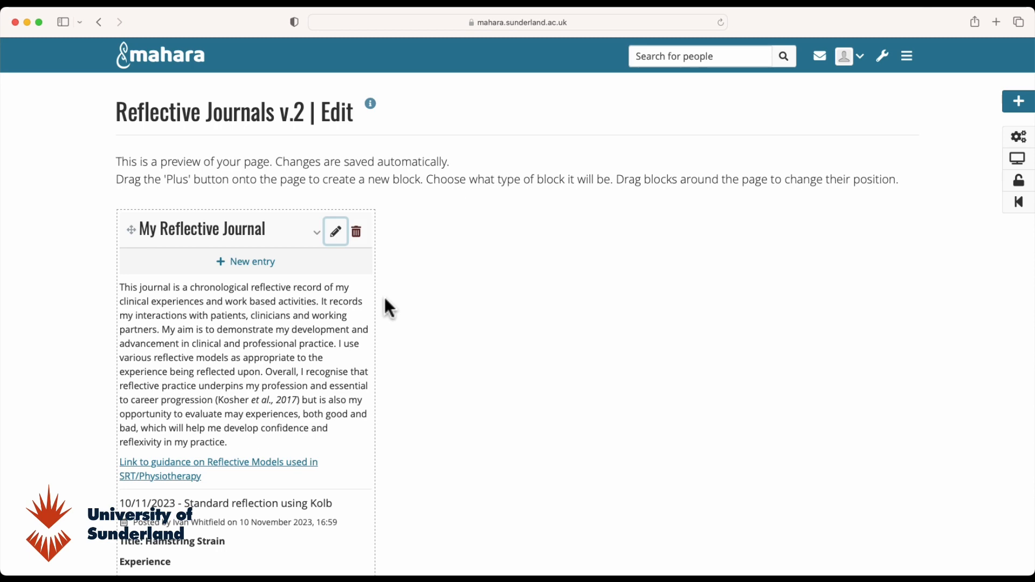
- Widen My Reflective Journal to full page width and preview the Introduction page
drag(377, 303, 912, 326)
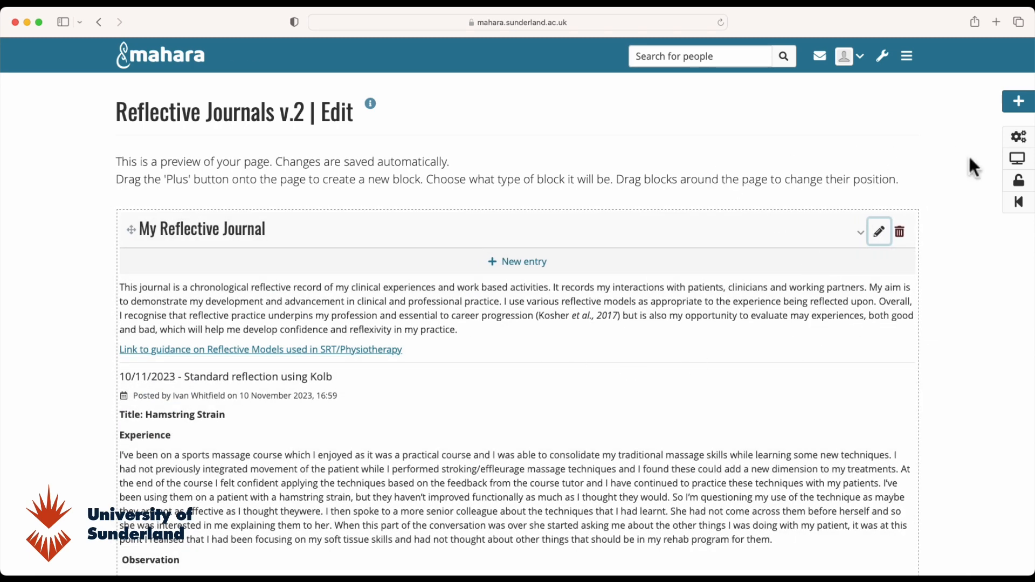
click(1022, 167)
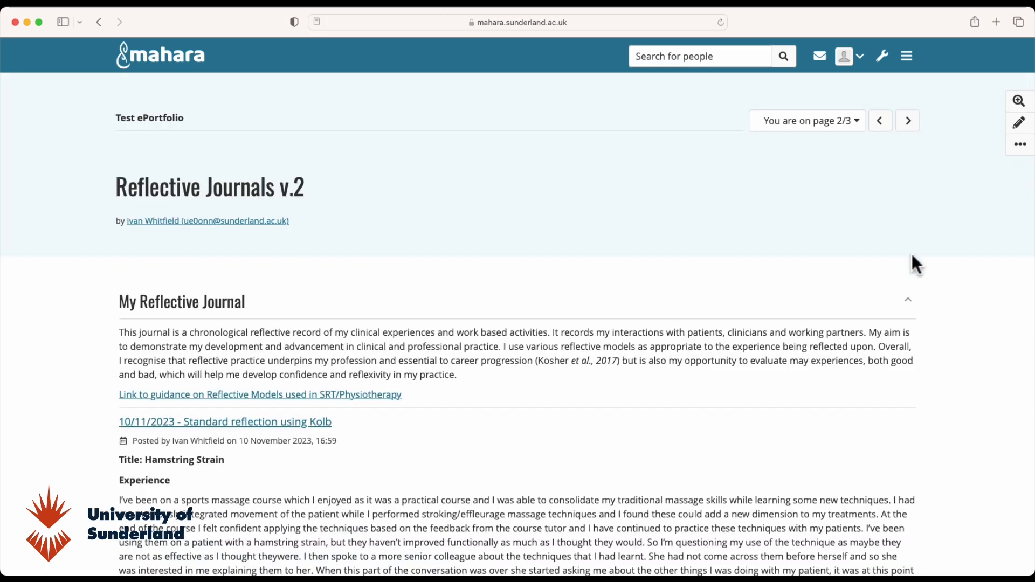
click(794, 119)
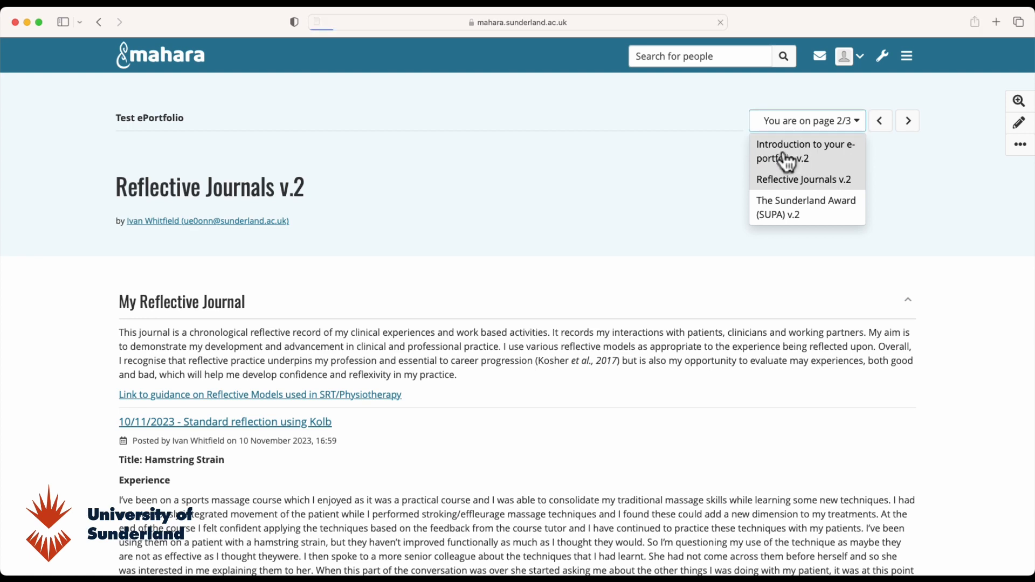
click(783, 149)
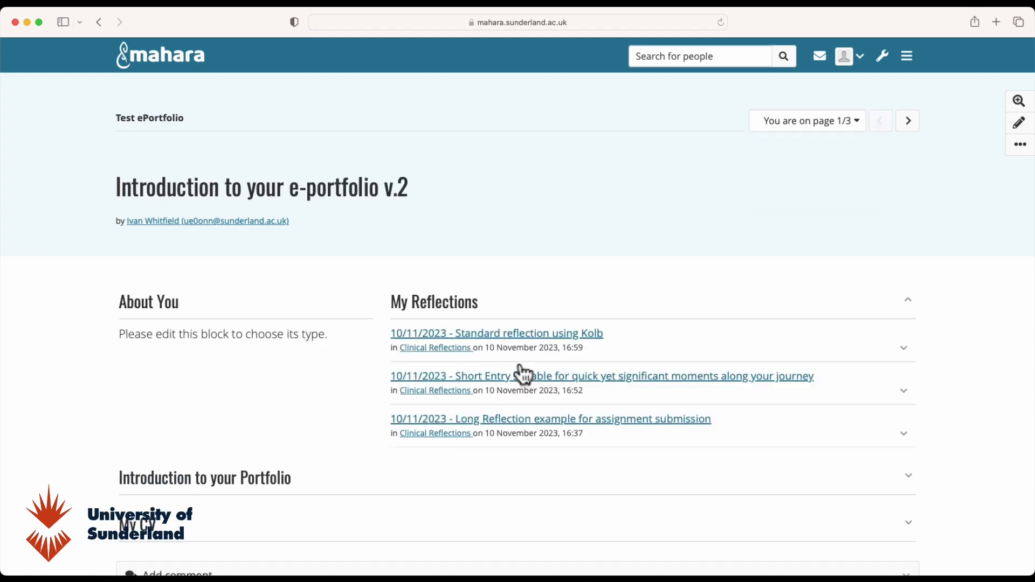
- Return to Reflective Journals v.2 and scroll through the full journal block
click(812, 123)
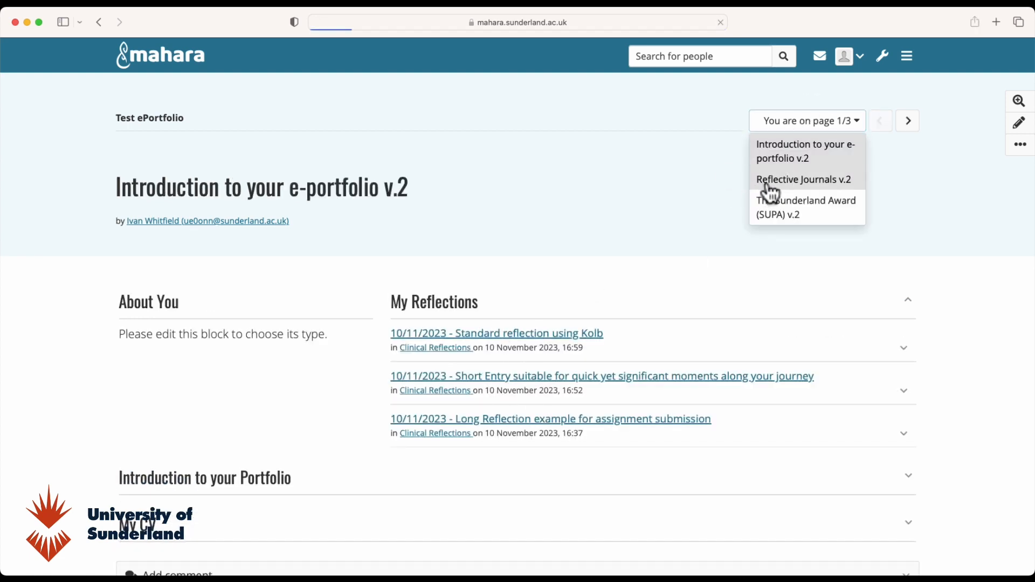
click(770, 186)
scroll(655, 386, down, 15)
scroll(654, 386, down, 20)
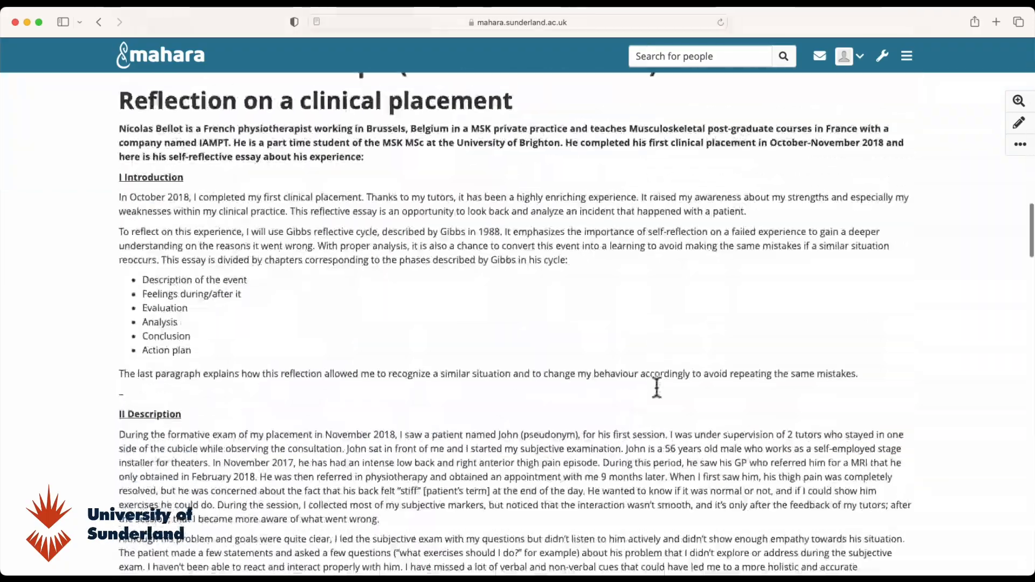
scroll(660, 384, up, 20)
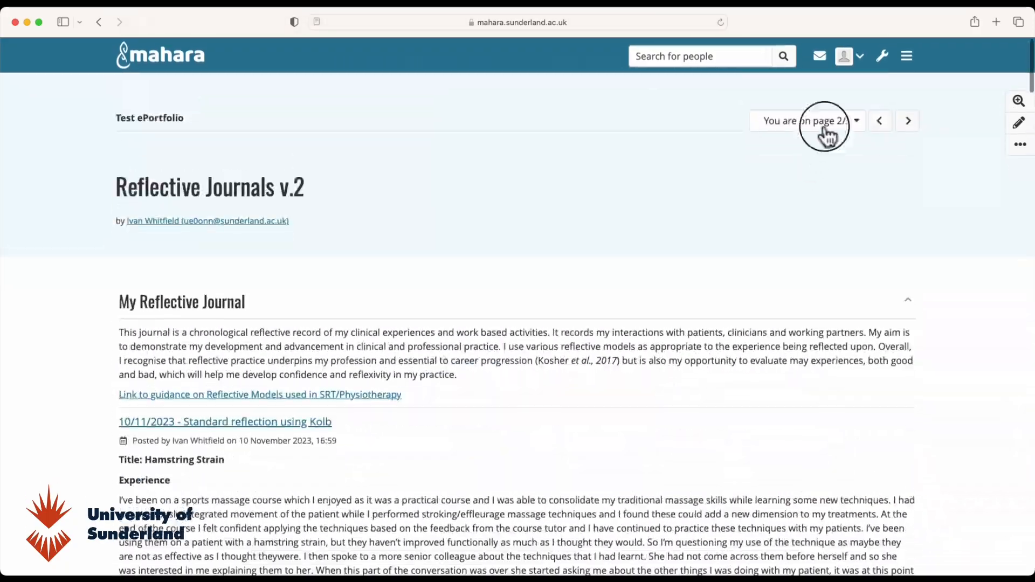
- Check The Sunderland Award (SUPA) v.2 page, then reopen Reflective Journals v.2 for editing
click(825, 128)
click(795, 218)
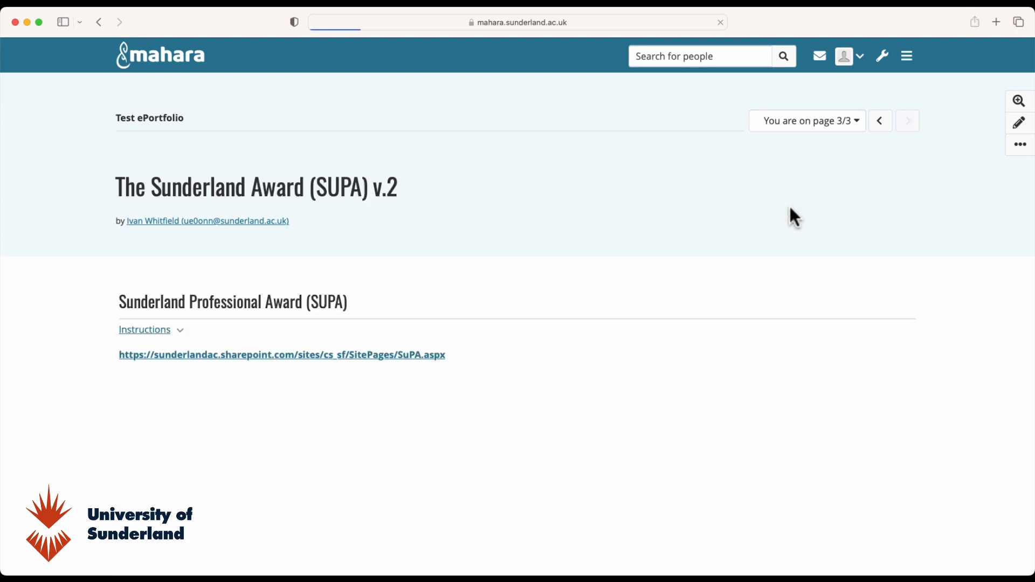
click(840, 130)
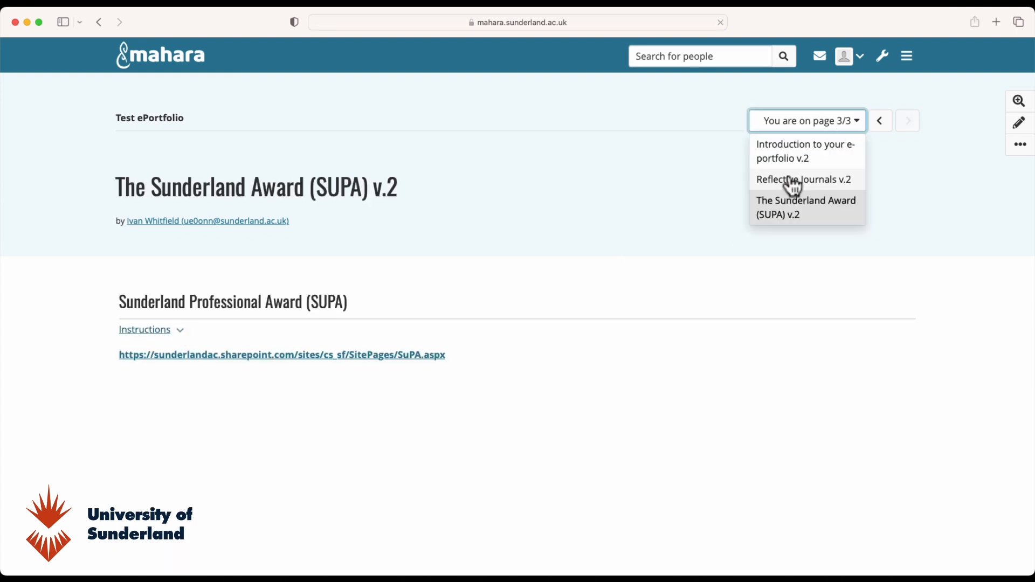
click(783, 178)
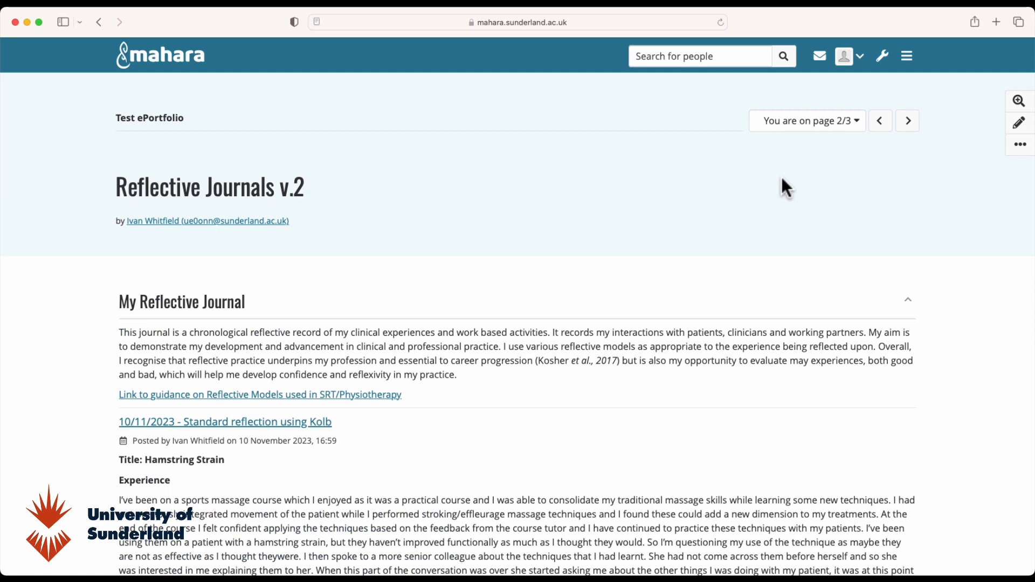
click(1020, 122)
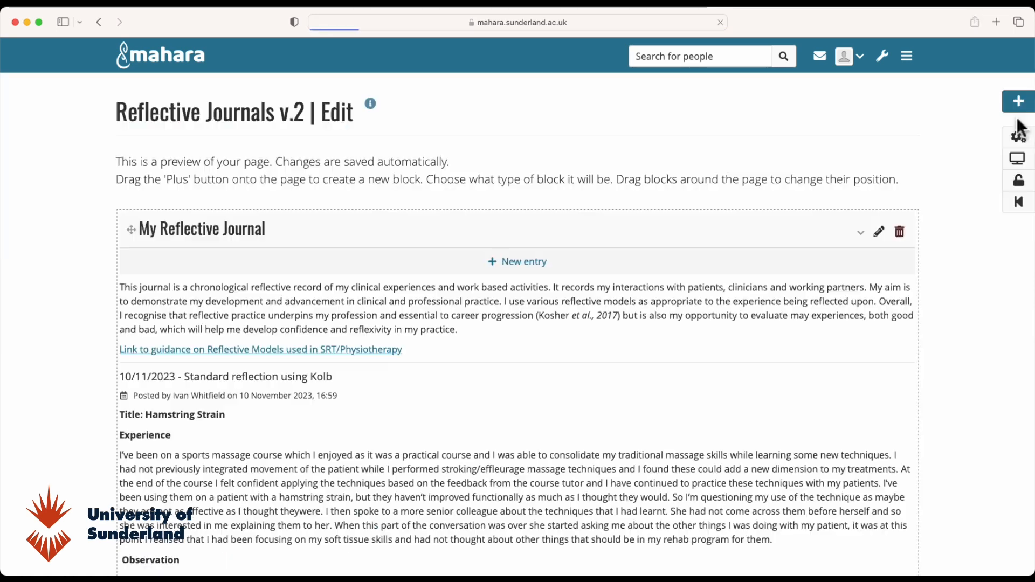
click(523, 263)
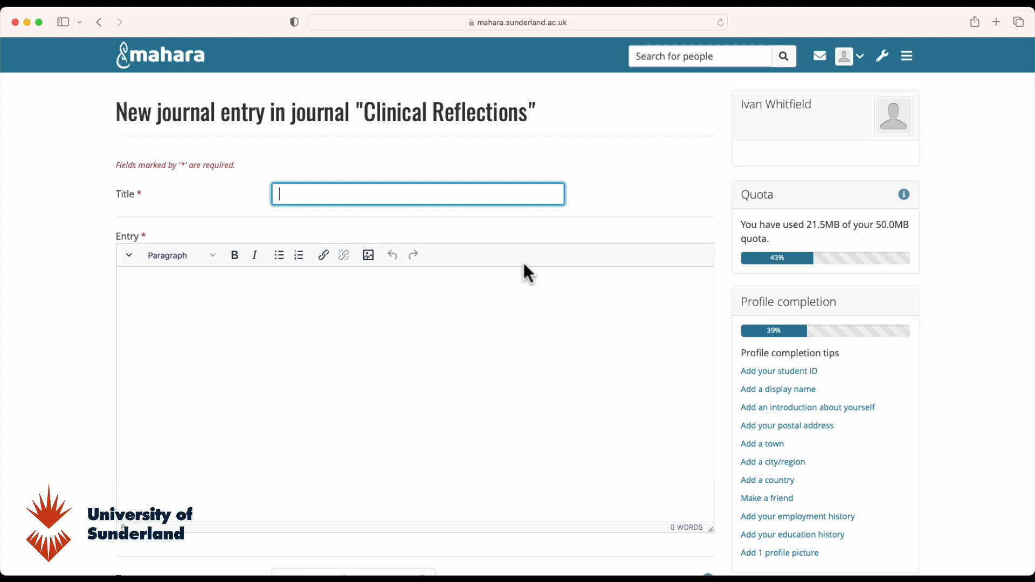
scroll(523, 264, down, 10)
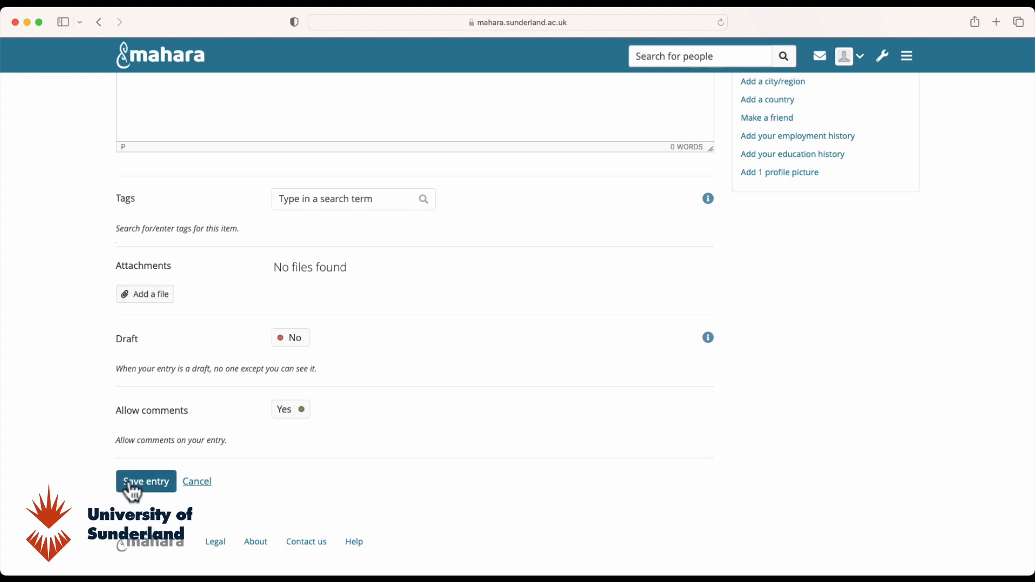
click(204, 488)
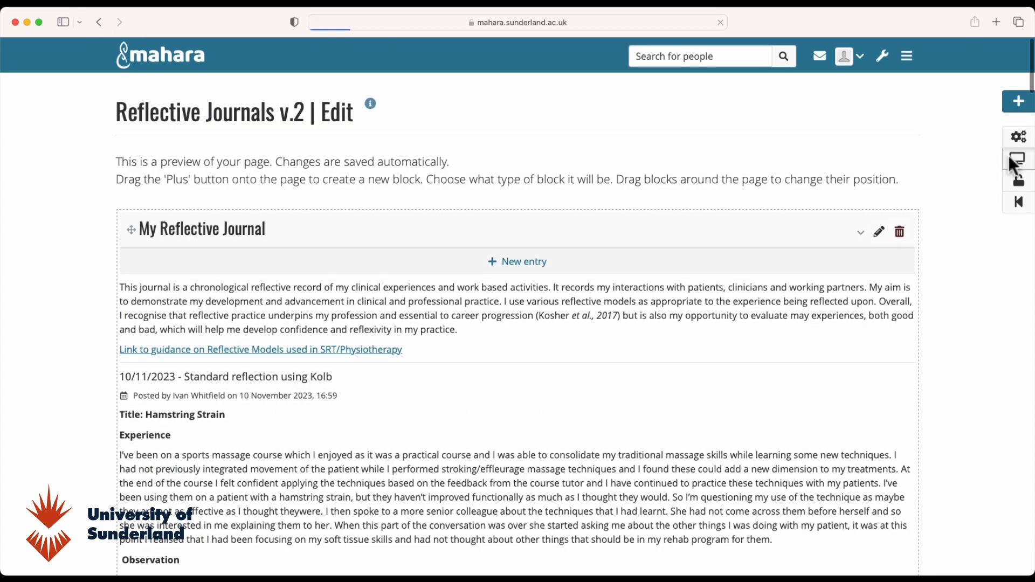
- Display the Introduction to your e-portfolio v.2 page, then open the Journals list
click(1013, 163)
click(821, 123)
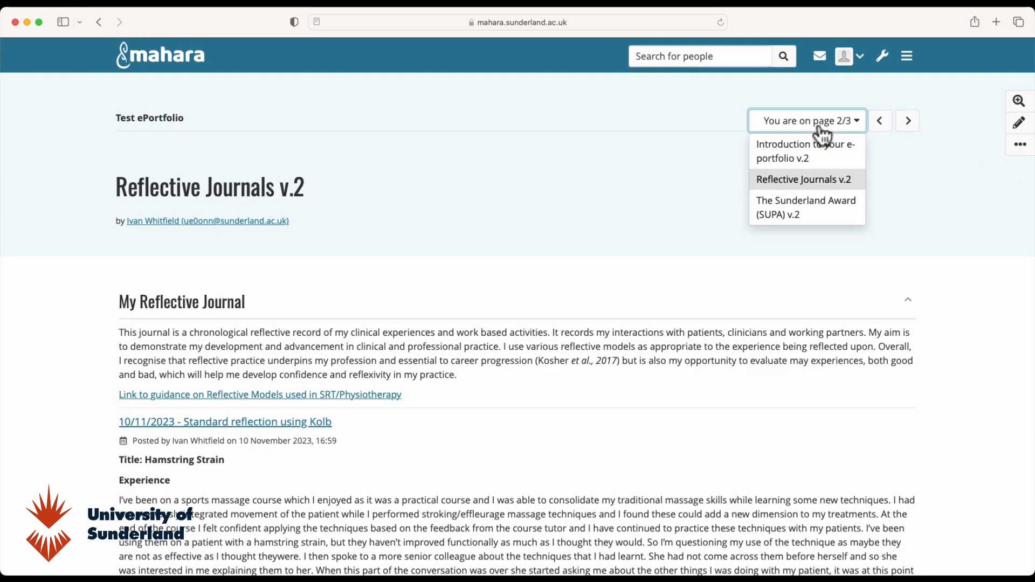
click(793, 155)
scroll(603, 335, down, 3)
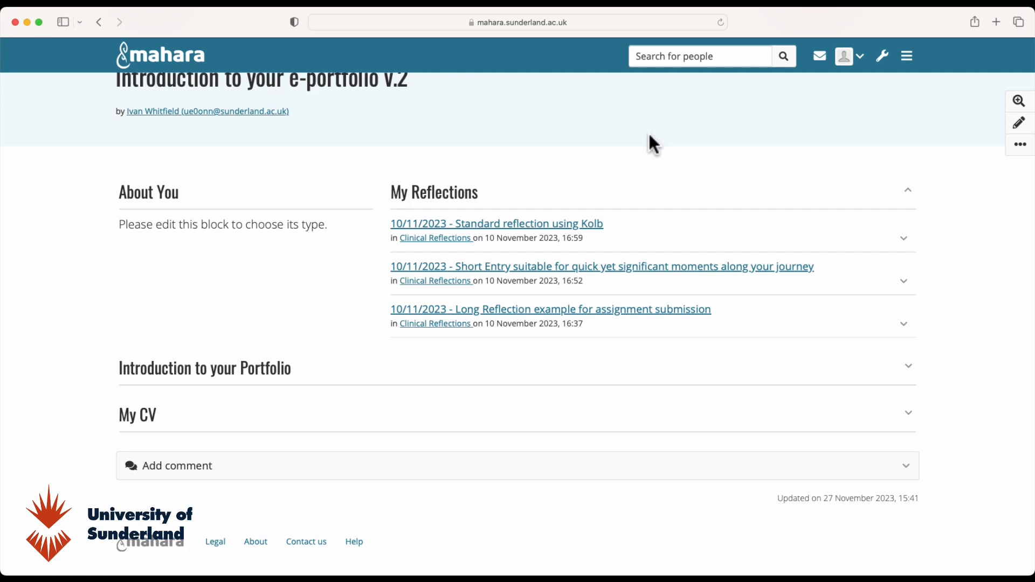
click(908, 56)
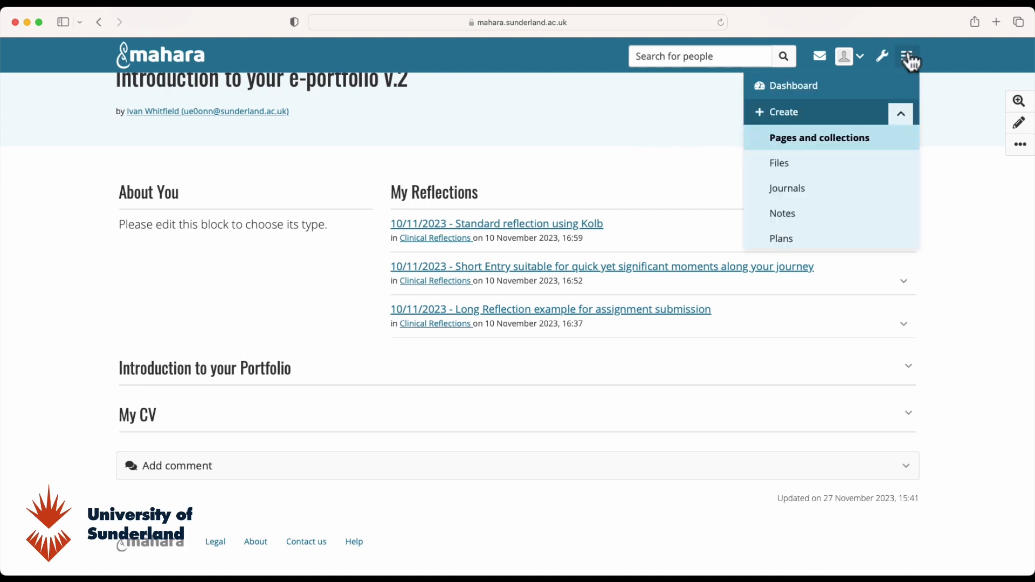
click(784, 192)
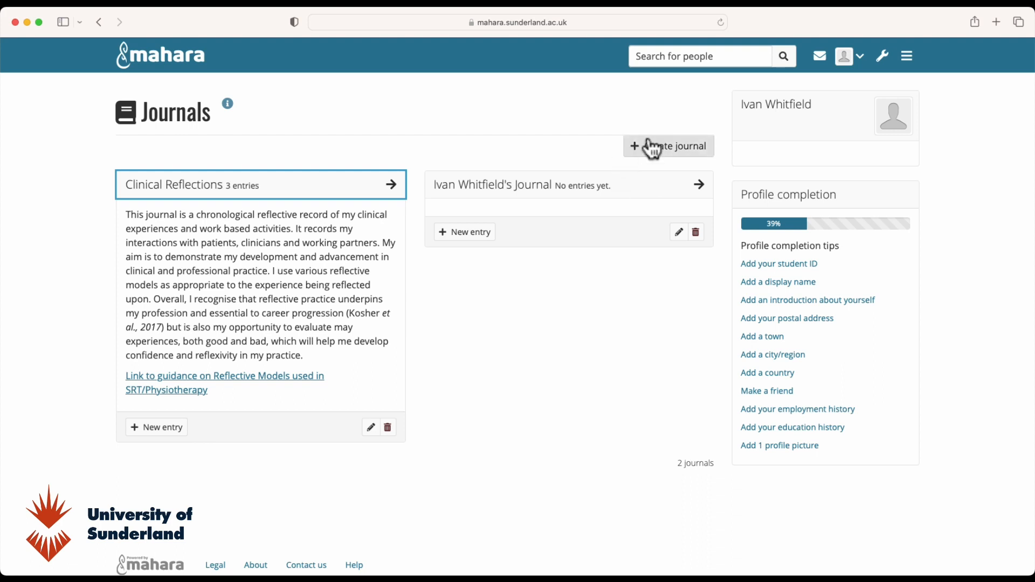
- Look over the journals list and the Create and Share menu sections, then return to the Dashboard
click(664, 153)
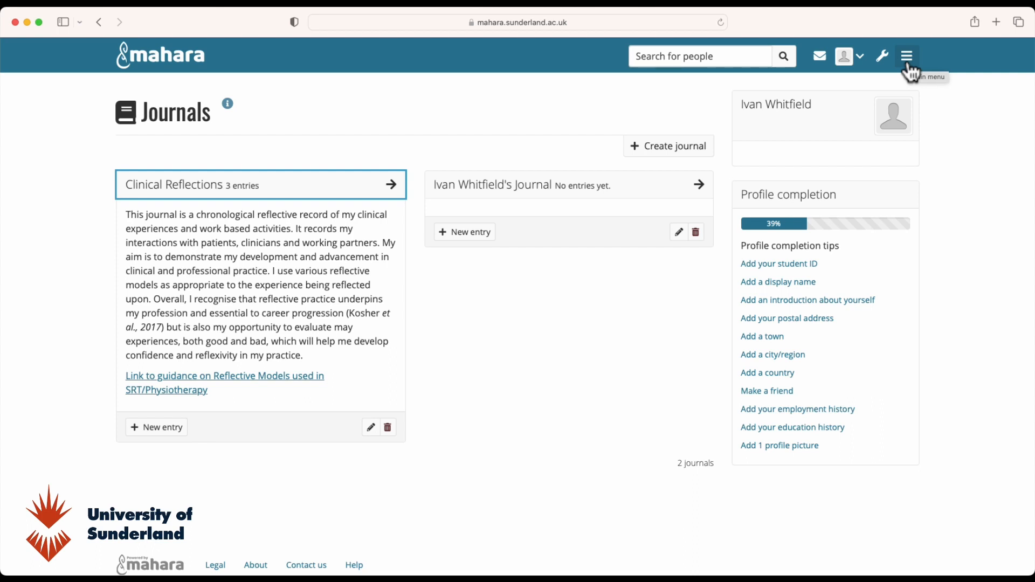
click(910, 67)
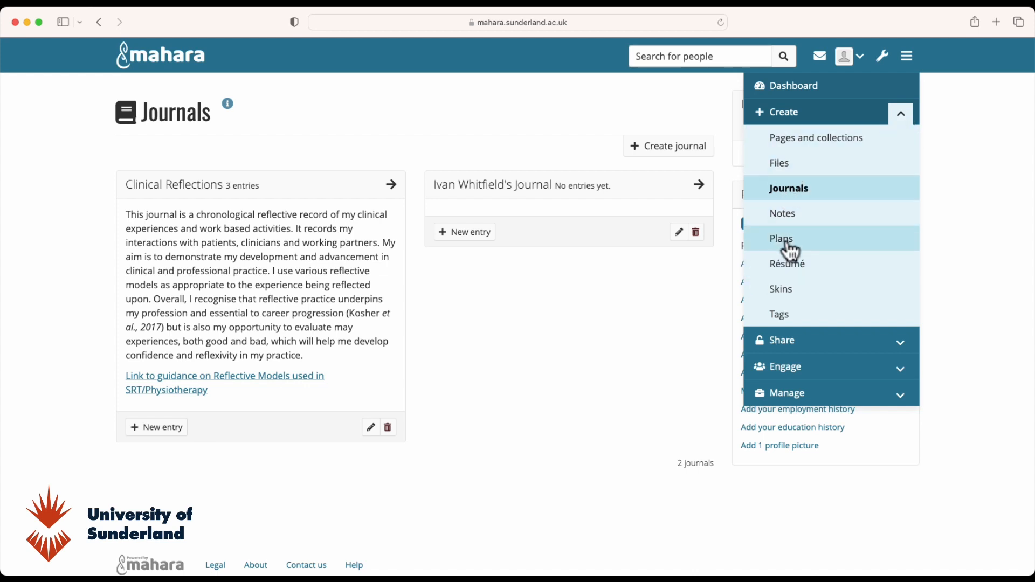
click(907, 118)
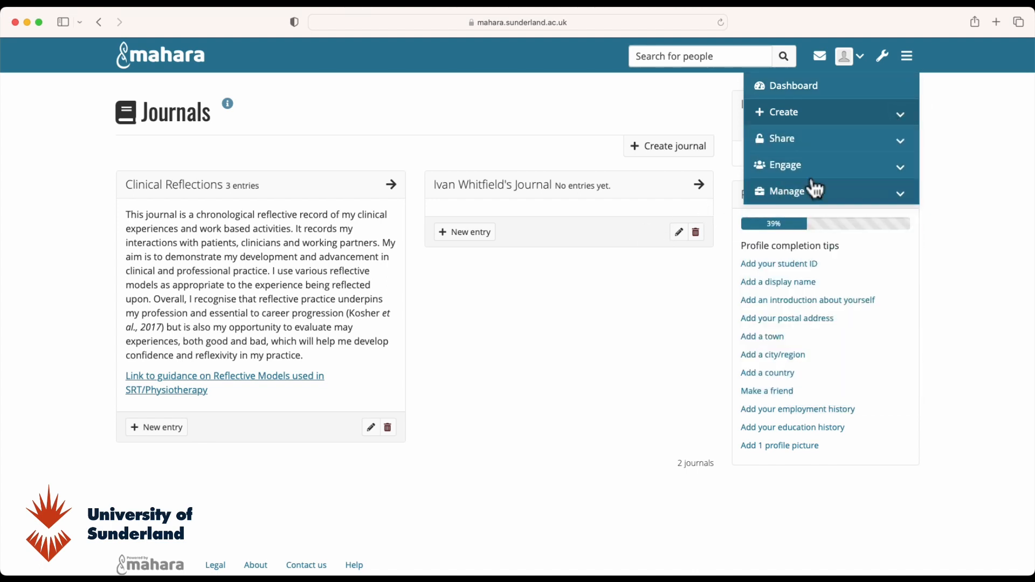
click(902, 142)
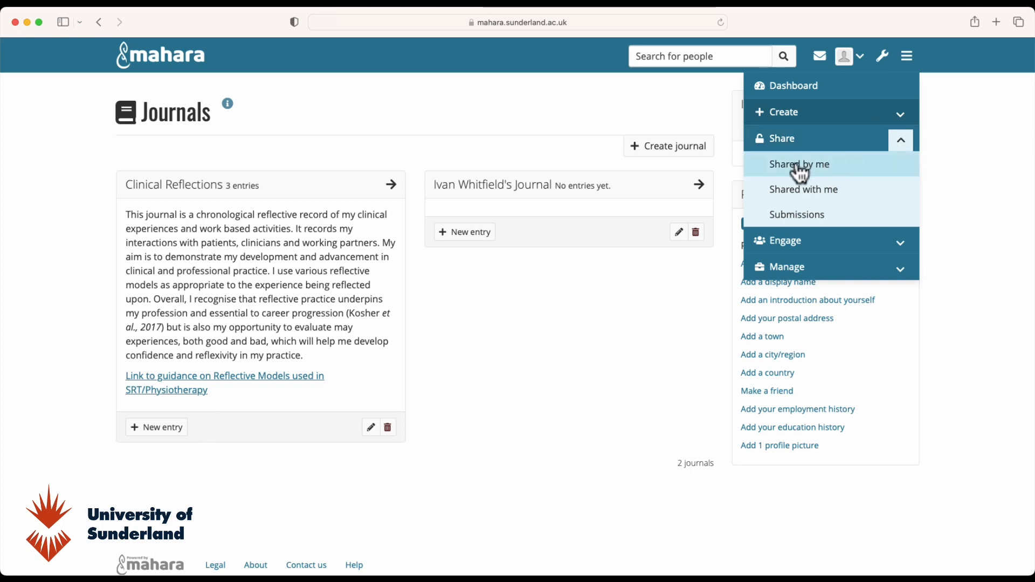
click(901, 142)
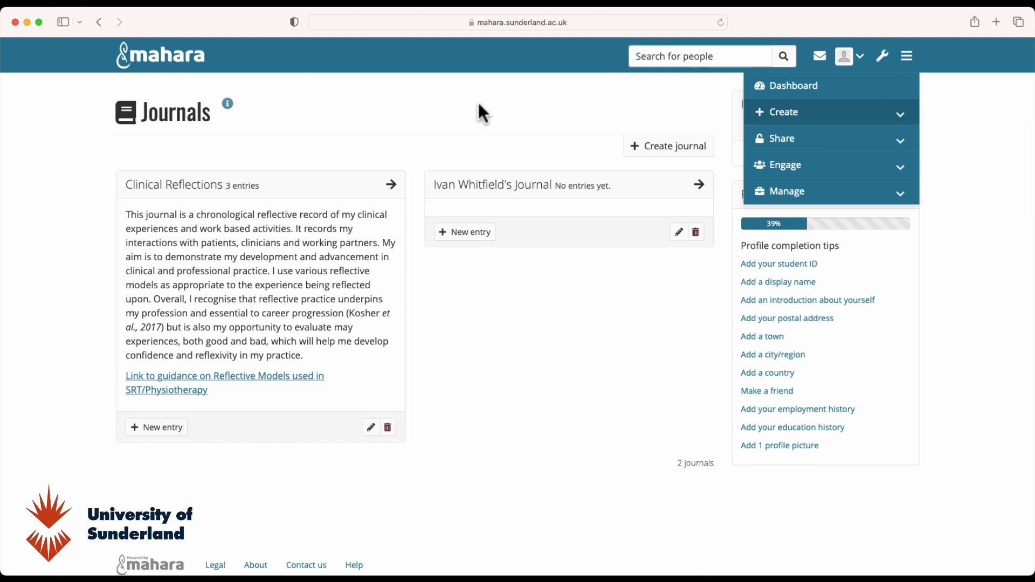
scroll(538, 128, up, 1)
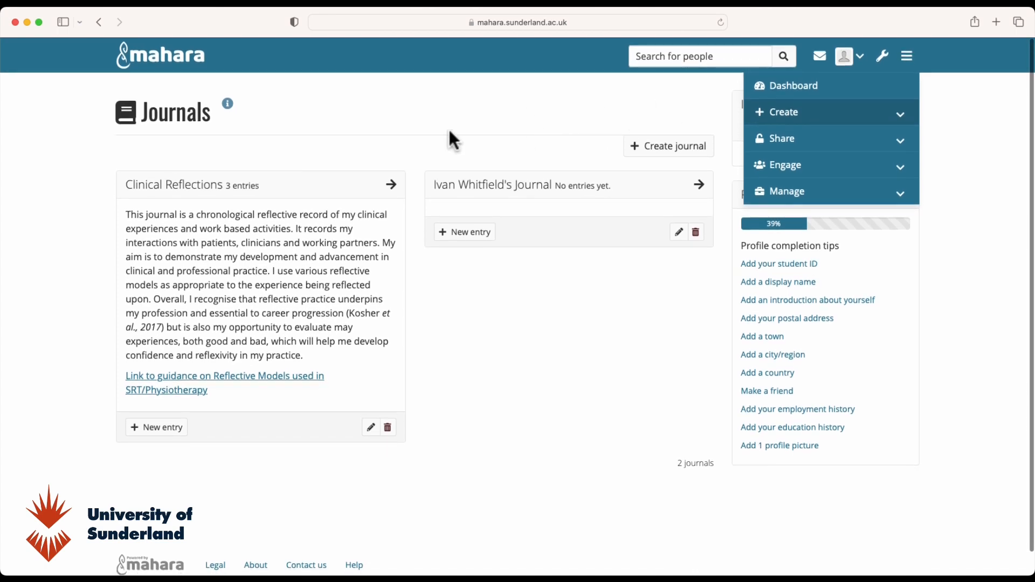
click(147, 64)
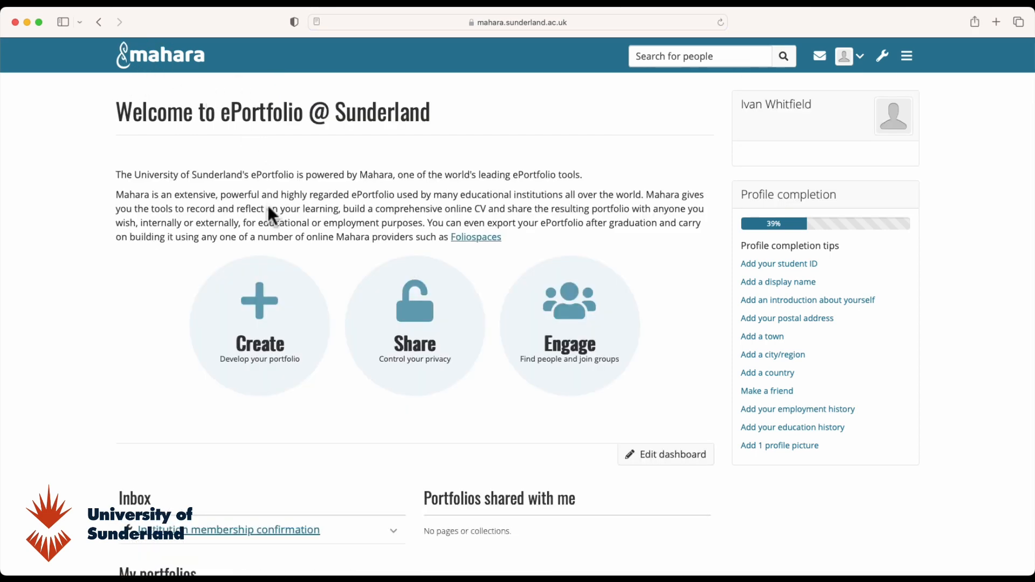
- Open Test ePortfolio from My portfolios at its intro page, briefly showing then hiding block details
scroll(200, 340, down, 5)
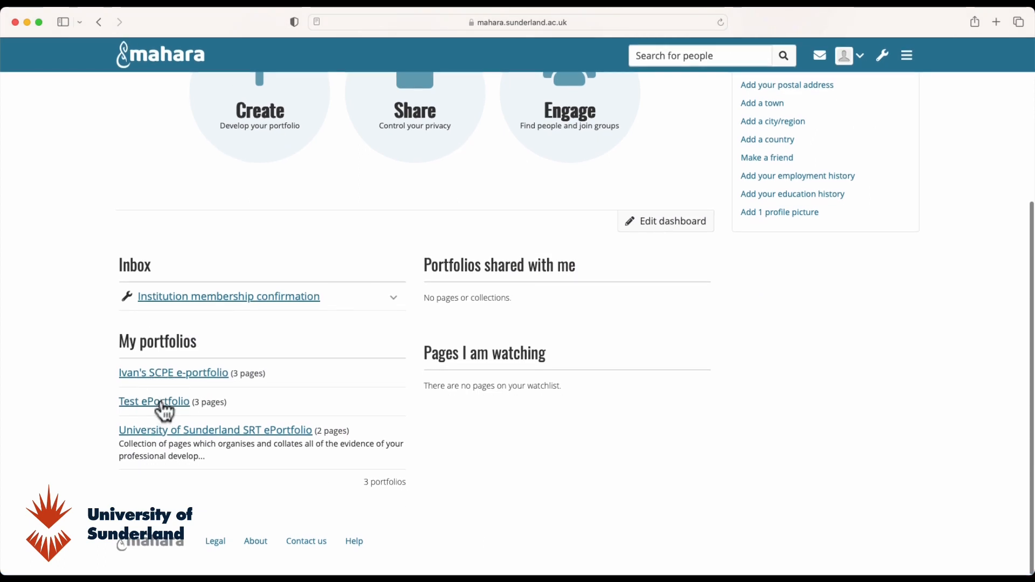
click(159, 402)
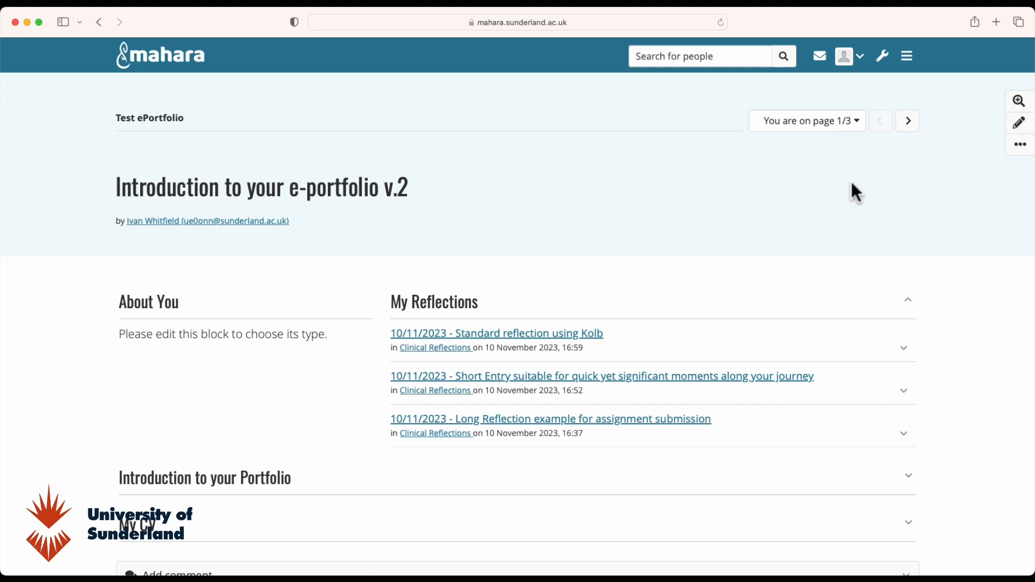
click(1020, 103)
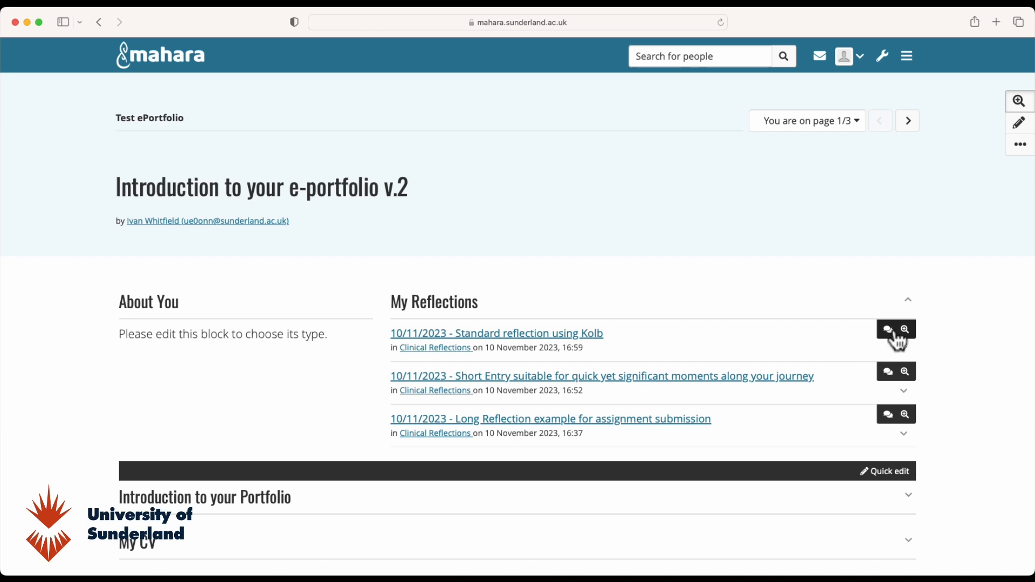
click(1020, 101)
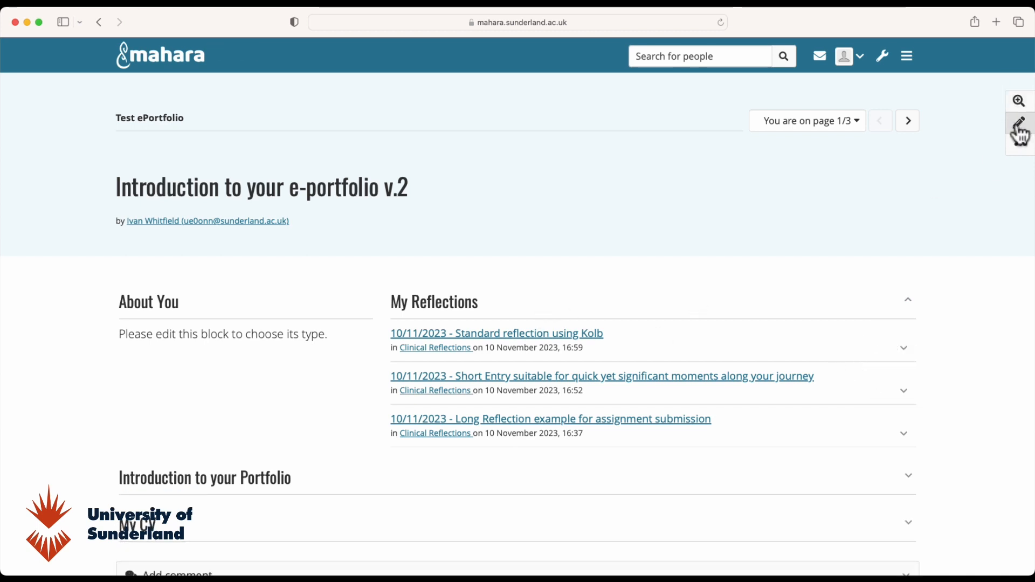